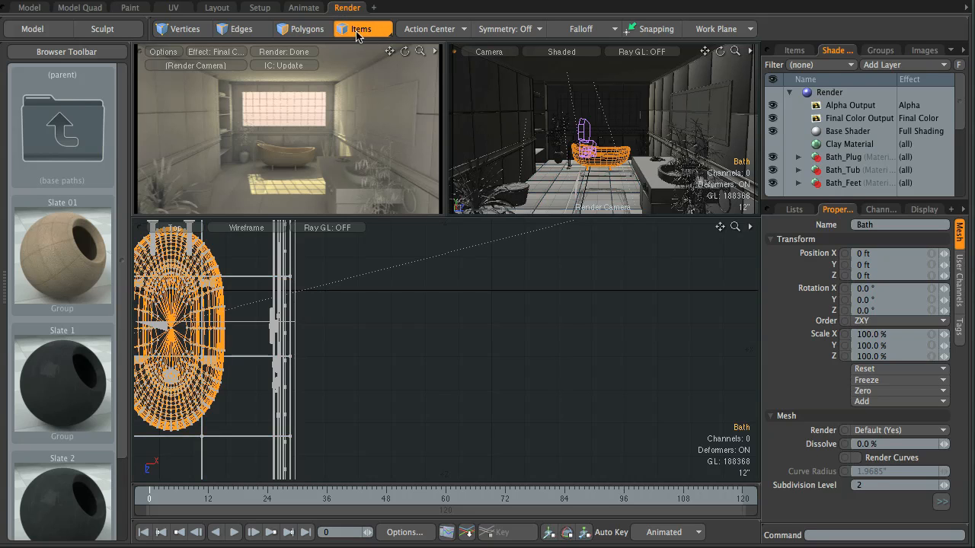
Select the floor tiles mesh and show the Material Ref properties of its material.
{"action": "left_click", "coordinate": [552, 186]}
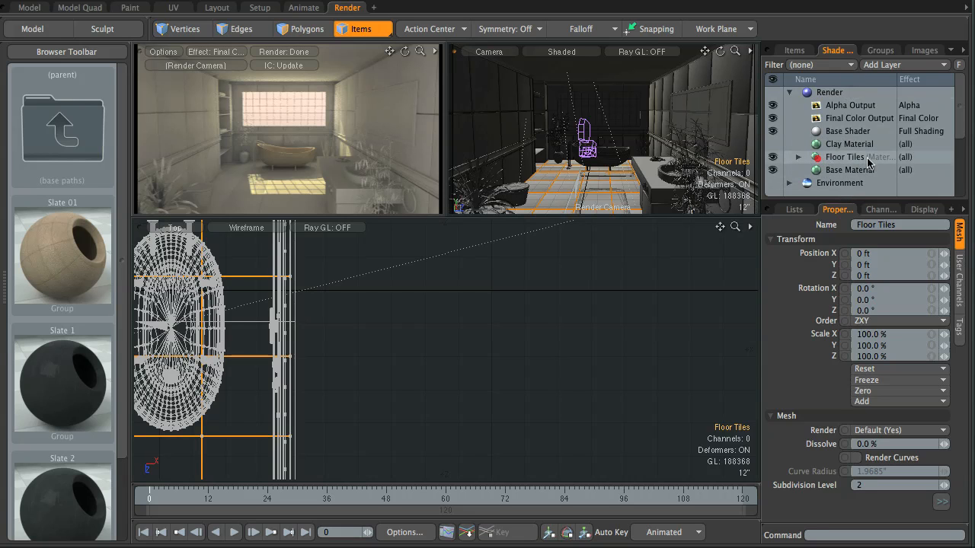
{"action": "left_click", "coordinate": [798, 157]}
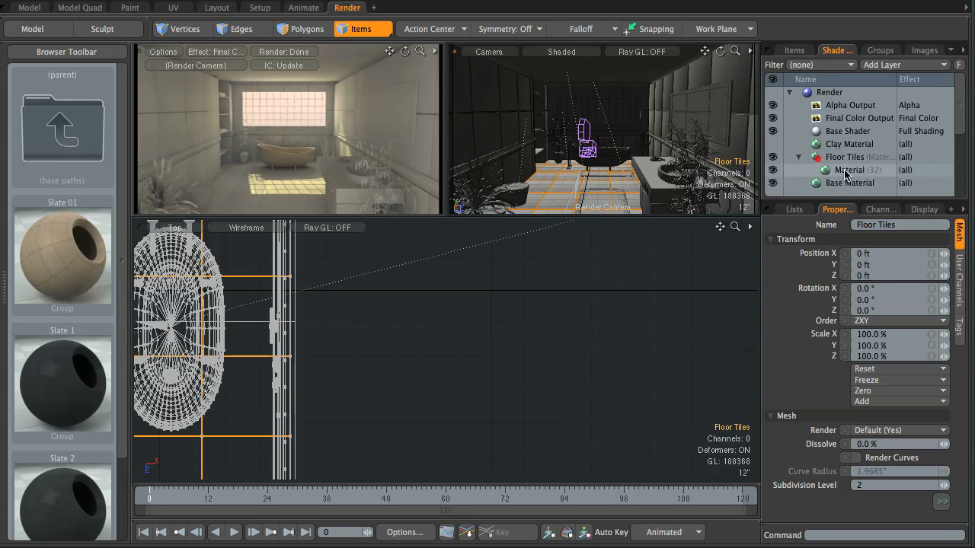
{"action": "left_click", "coordinate": [847, 171]}
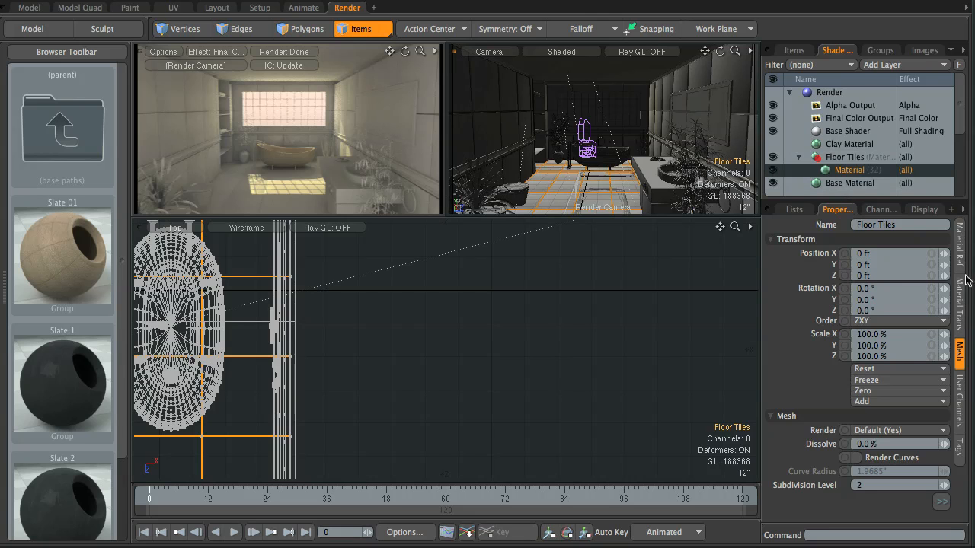
{"action": "left_click", "coordinate": [959, 247]}
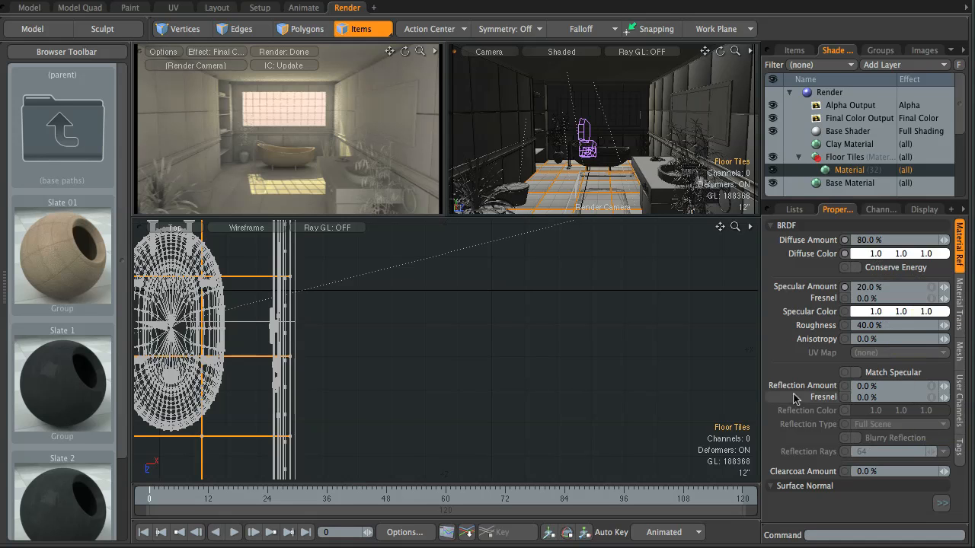
Switch the shaded camera viewport to the CloseUps camera and aim it down at the floor tiles beside the bath.
{"action": "left_click", "coordinate": [495, 52]}
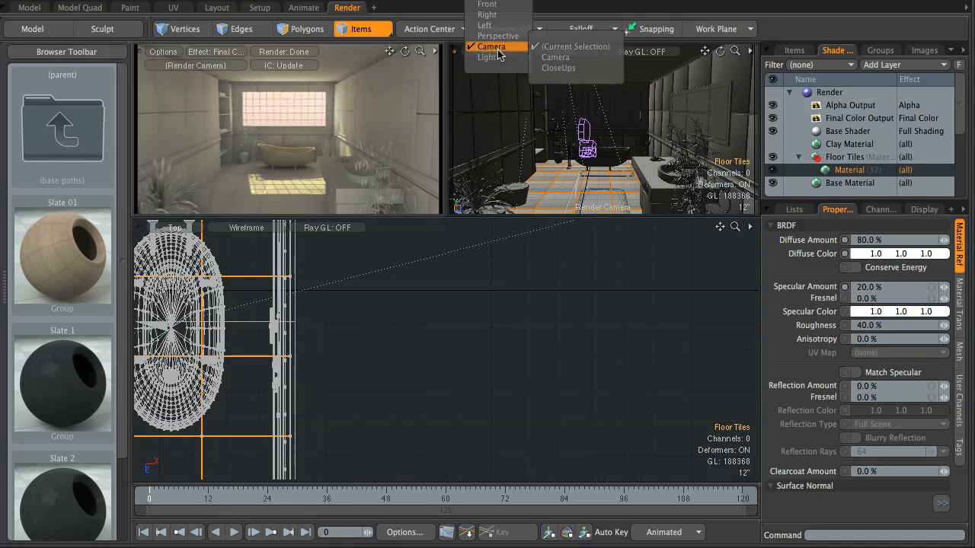
{"action": "left_click", "coordinate": [563, 68]}
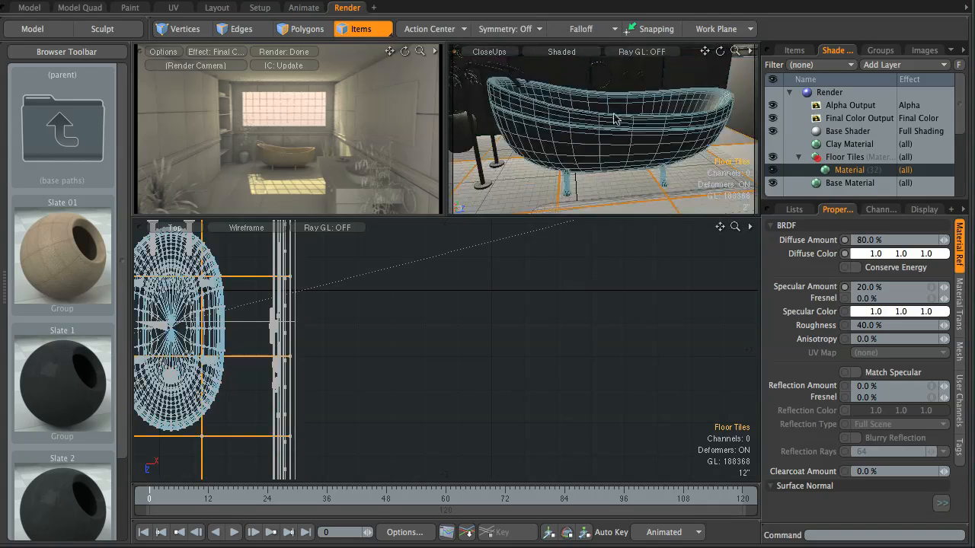
{"action": "left_click", "coordinate": [610, 197]}
{"action": "left_click", "coordinate": [625, 173]}
{"action": "left_click_drag", "start_coordinate": [645, 172], "coordinate": [519, 153], "text": "ctrl+alt"}
{"action": "left_click_drag", "start_coordinate": [612, 172], "coordinate": [724, 135], "text": "alt+shift"}
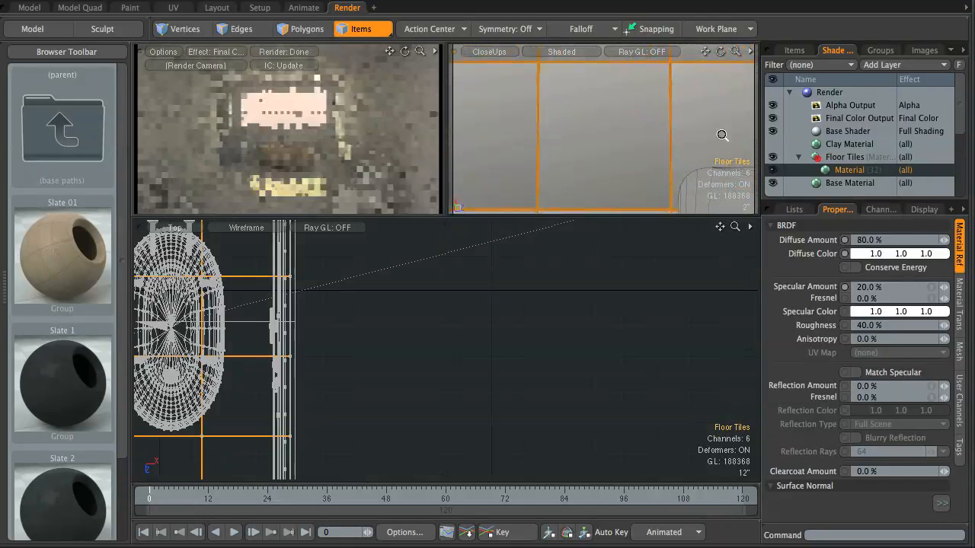
{"action": "left_click_drag", "start_coordinate": [647, 131], "coordinate": [681, 131], "text": "alt"}
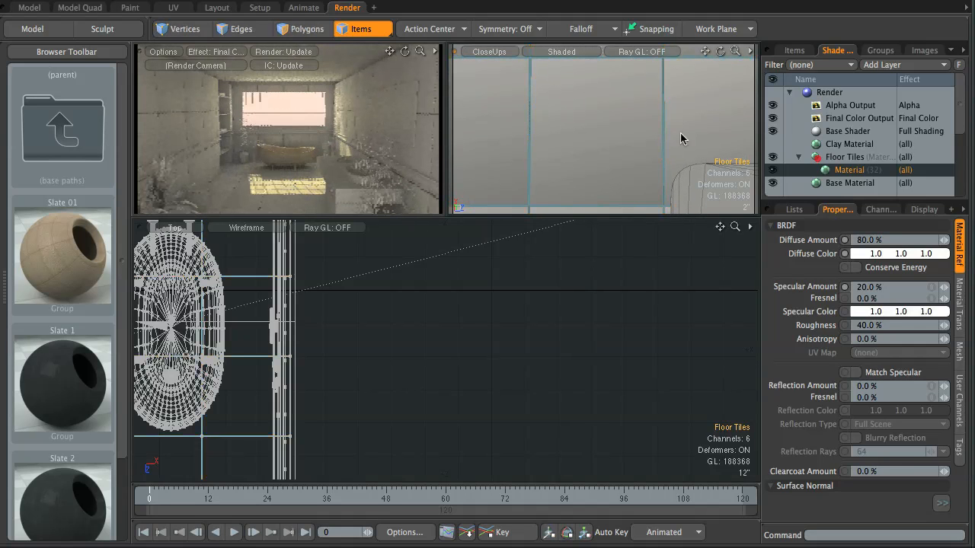
Frame one whole floor tile with the CloseUps camera and set the render preview to use that camera.
{"action": "left_click_drag", "start_coordinate": [681, 131], "coordinate": [613, 78], "text": "alt+shift"}
{"action": "left_click_drag", "start_coordinate": [660, 143], "coordinate": [609, 87], "text": "alt+shift"}
{"action": "left_click_drag", "start_coordinate": [685, 99], "coordinate": [586, 64], "text": "alt+shift"}
{"action": "left_click_drag", "start_coordinate": [634, 144], "coordinate": [633, 70], "text": "alt+shift"}
{"action": "mouse_move", "coordinate": [625, 168]}
{"action": "left_mouse_down", "text": "alt+shift"}
{"action": "mouse_move", "coordinate": [626, 90]}
{"action": "mouse_move", "coordinate": [547, 79]}
{"action": "mouse_move", "coordinate": [649, 144]}
{"action": "mouse_move", "coordinate": [723, 126]}
{"action": "mouse_move", "coordinate": [631, 4]}
{"action": "mouse_move", "coordinate": [683, 123]}
{"action": "mouse_move", "coordinate": [665, 120]}
{"action": "mouse_move", "coordinate": [673, 112]}
{"action": "left_mouse_up", "text": "alt+shift"}
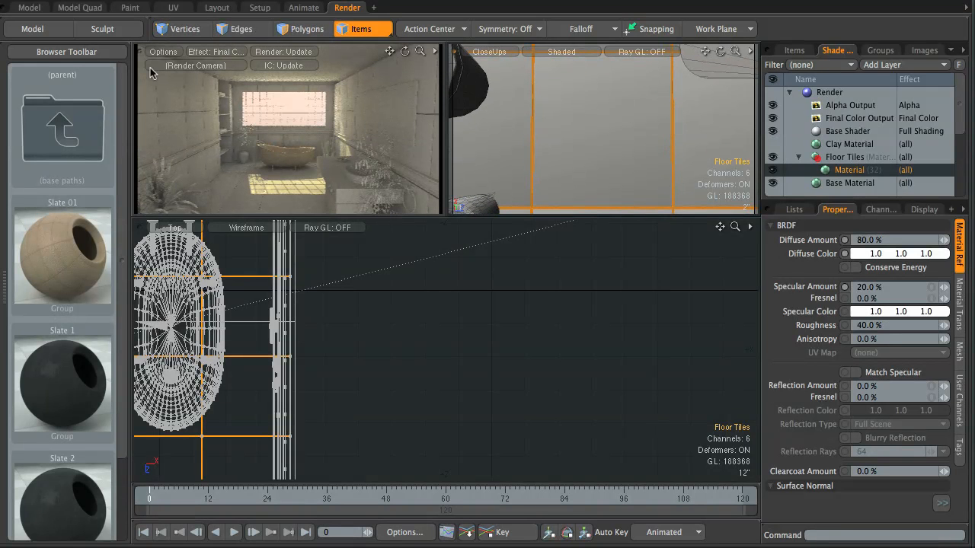
{"action": "left_click", "coordinate": [194, 66]}
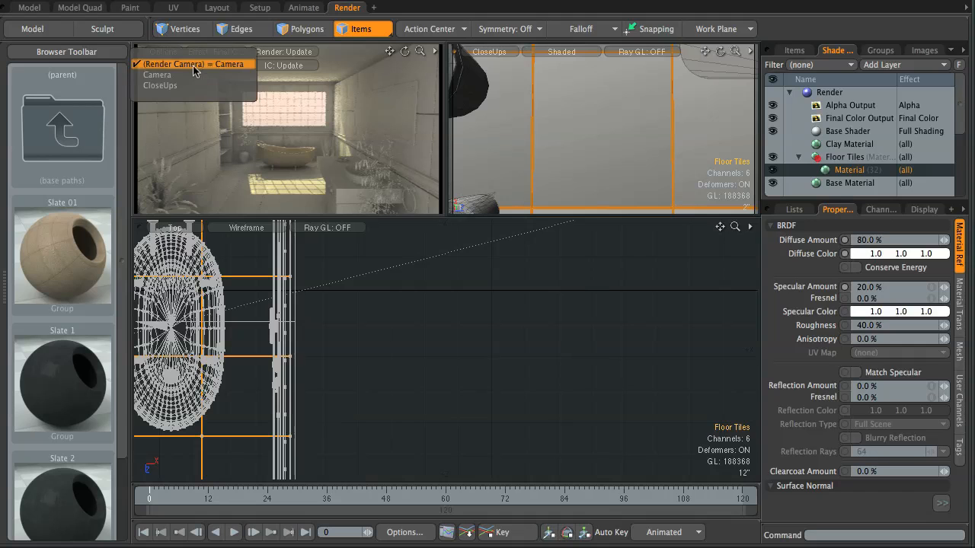
{"action": "left_click", "coordinate": [160, 85]}
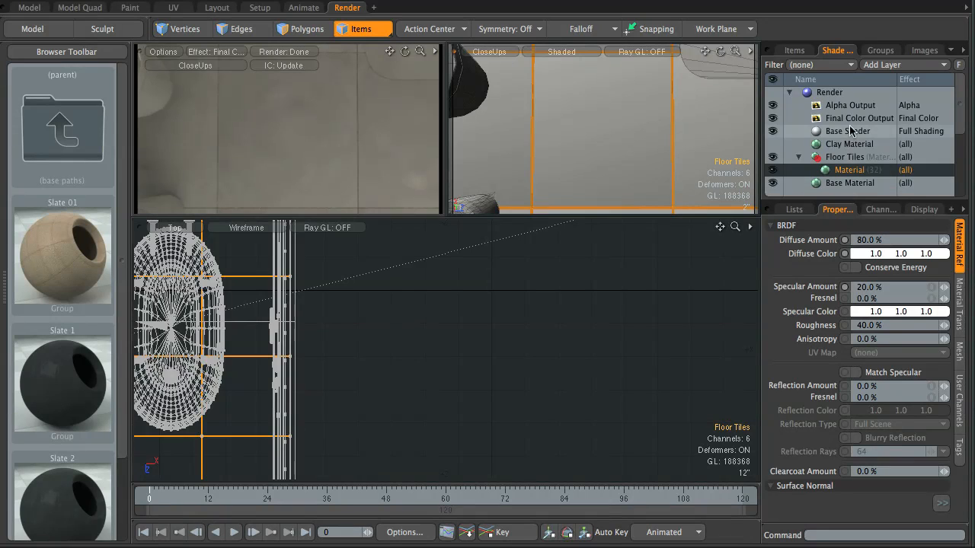
Start adding an image map layer to the floor tiles material and choose Modo_UV_checker.jpg from the Assets Images UV folder.
{"action": "left_click", "coordinate": [892, 67]}
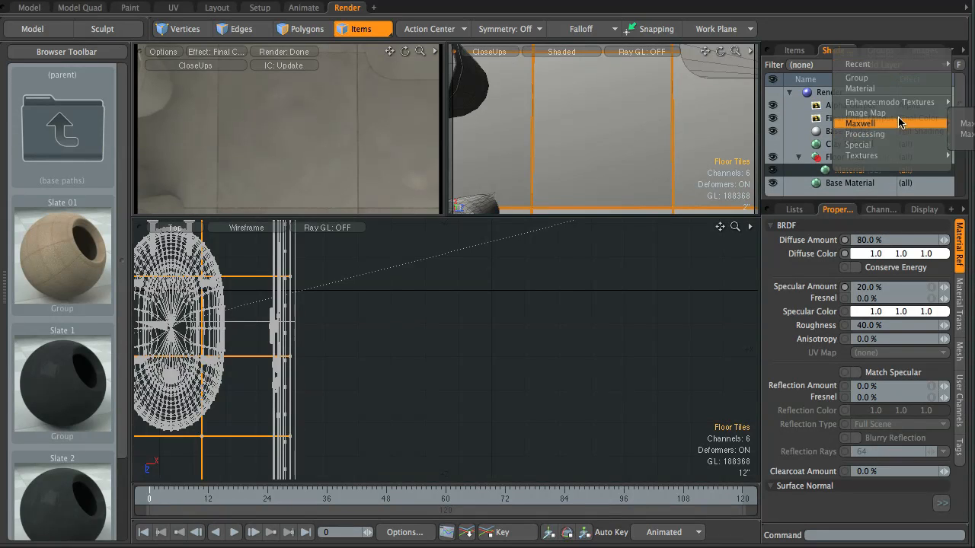
{"action": "mouse_move", "coordinate": [899, 114]}
{"action": "left_click", "coordinate": [961, 112]}
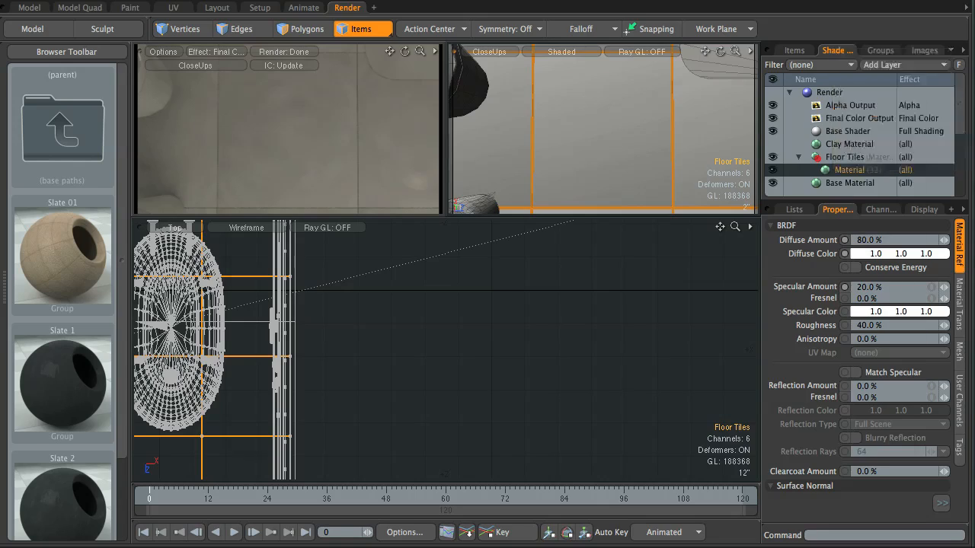
{"action": "left_click", "coordinate": [270, 36]}
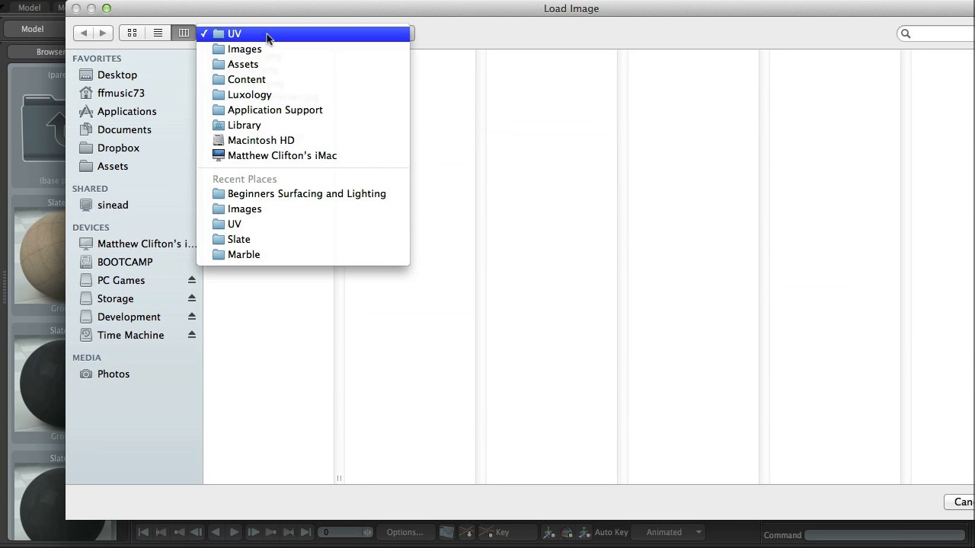
{"action": "left_click", "coordinate": [259, 68]}
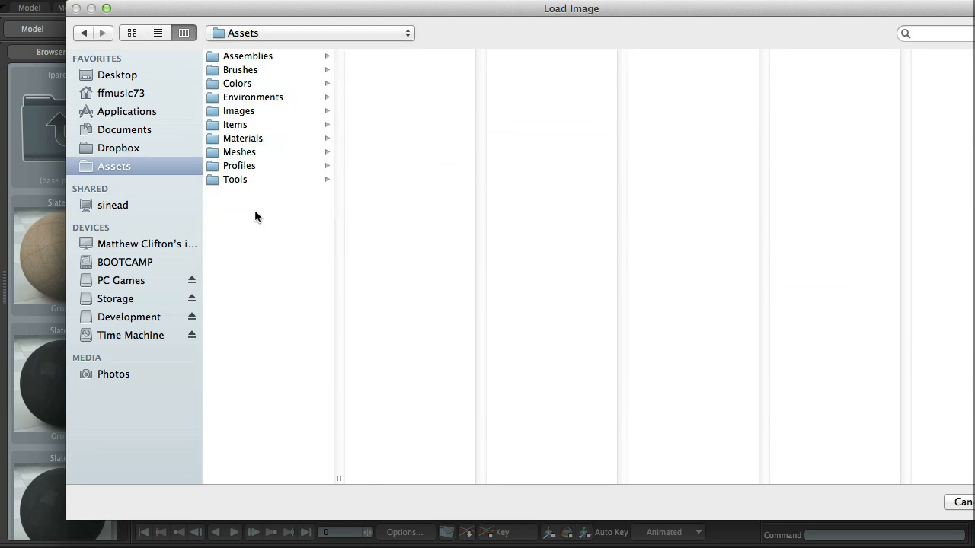
{"action": "left_click", "coordinate": [239, 112]}
{"action": "scroll", "coordinate": [442, 353], "scroll_direction": "down", "scroll_amount": 3}
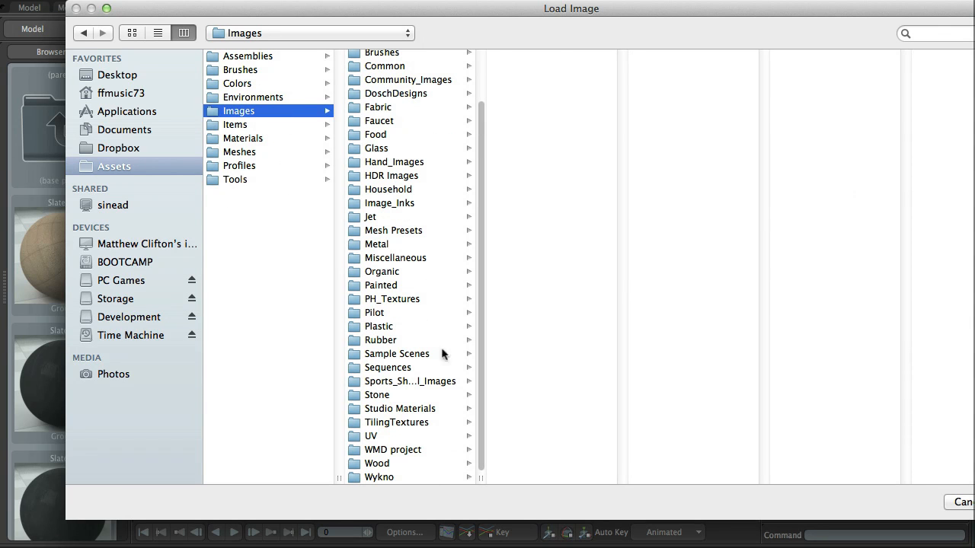
{"action": "left_click", "coordinate": [377, 437]}
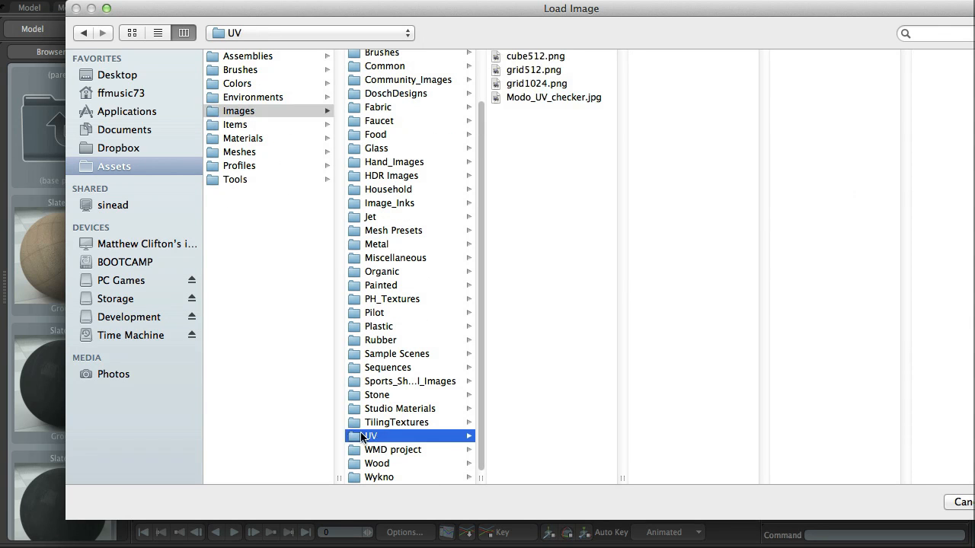
{"action": "left_click", "coordinate": [543, 102]}
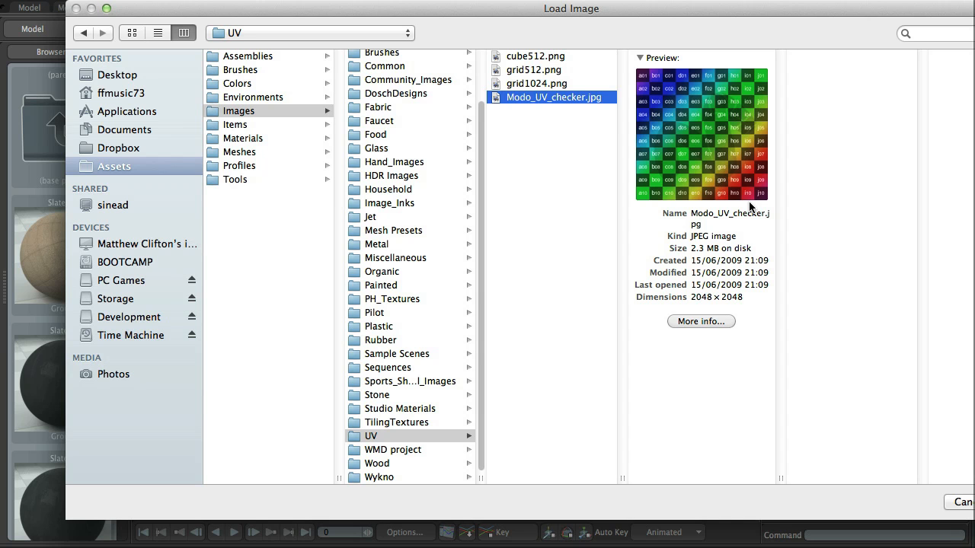
Preview slate.png in the Slate folder of the architectural stone images for comparison.
{"action": "left_click", "coordinate": [386, 397]}
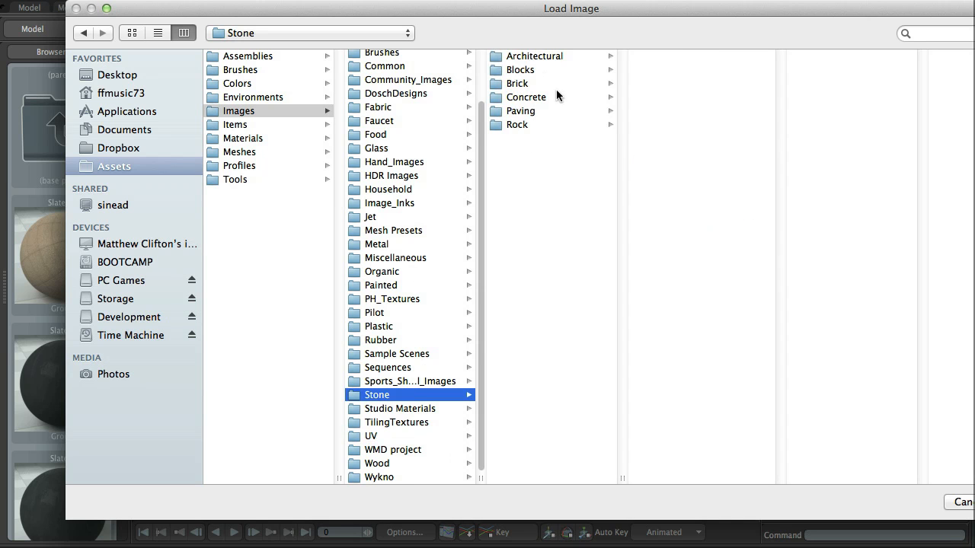
{"action": "left_click", "coordinate": [543, 60]}
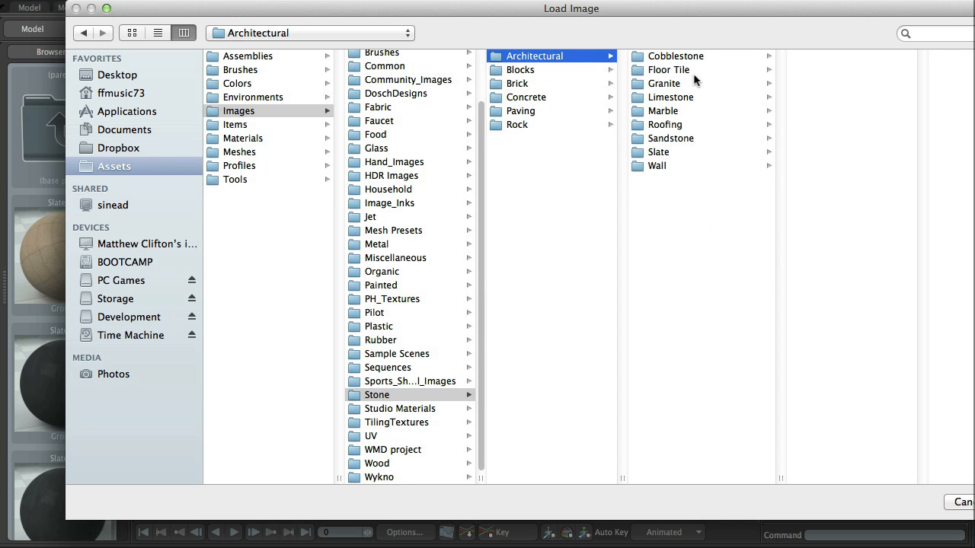
{"action": "left_click", "coordinate": [670, 155]}
{"action": "left_click", "coordinate": [841, 69]}
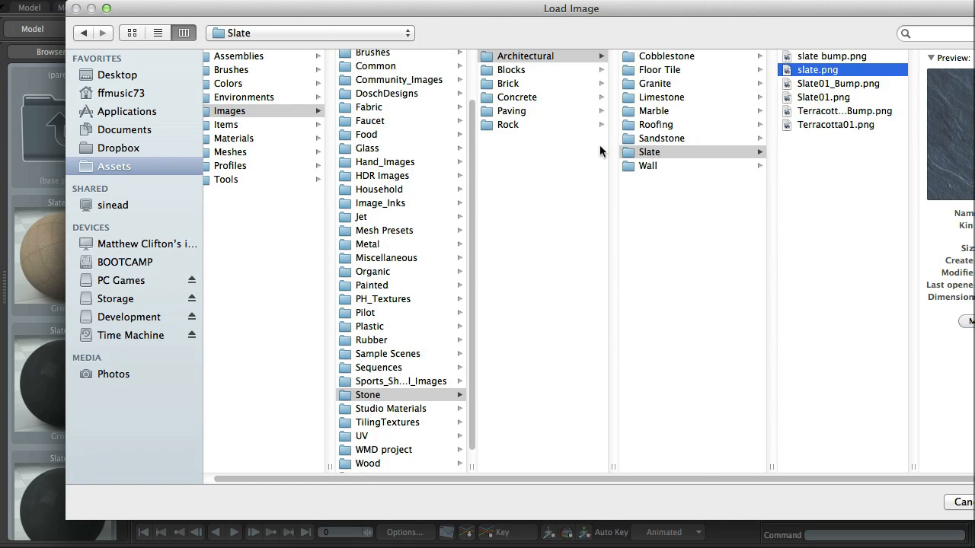
Load Modo_UV_checker.jpg from the UV folder as the image map on the floor tiles material.
{"action": "left_click", "coordinate": [396, 440]}
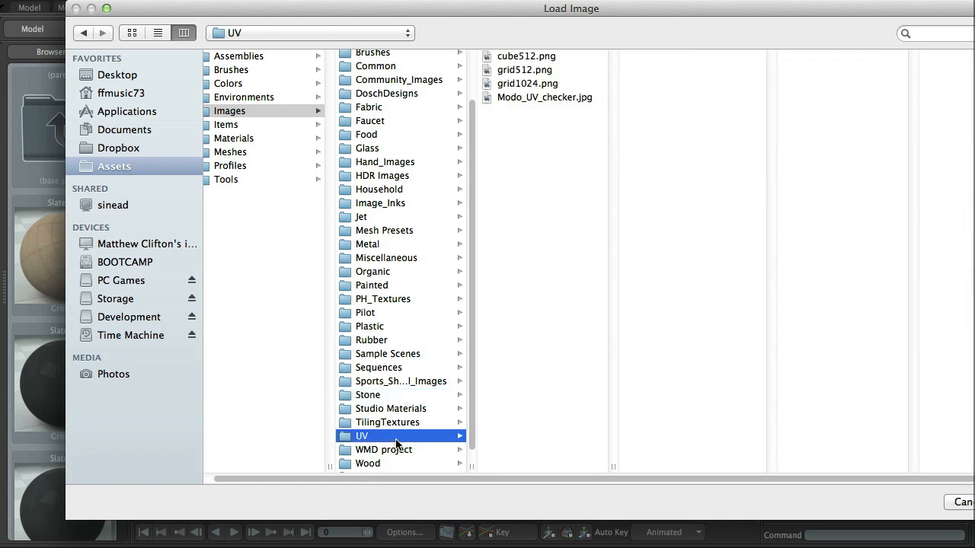
{"action": "left_click", "coordinate": [554, 97]}
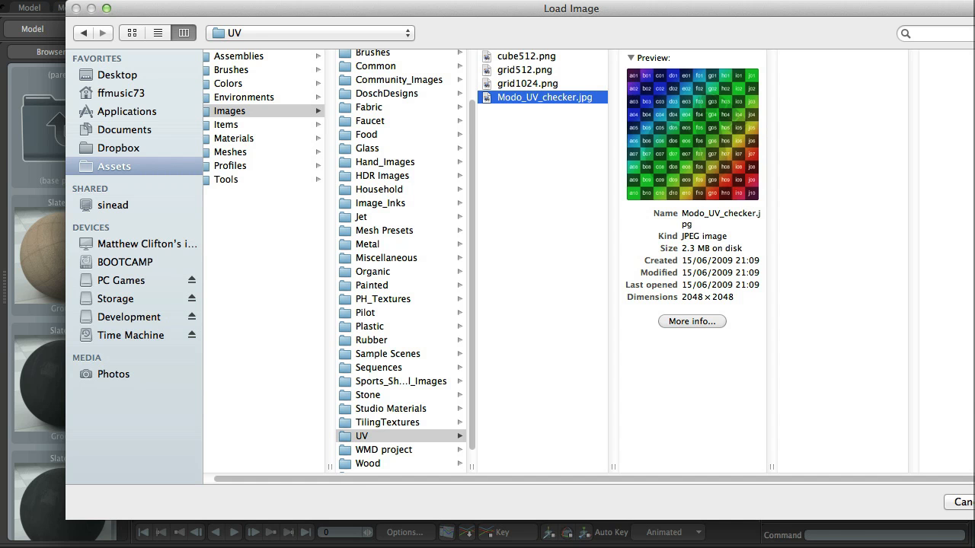
{"action": "key", "text": "Return"}
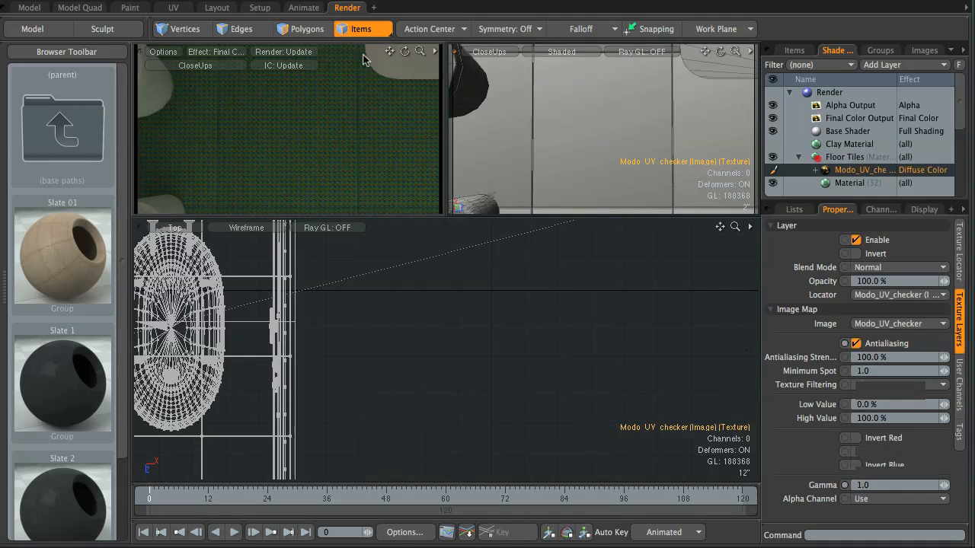
Set the UV checker's texture locator to Planar projection along the Y axis.
{"action": "left_click", "coordinate": [959, 256]}
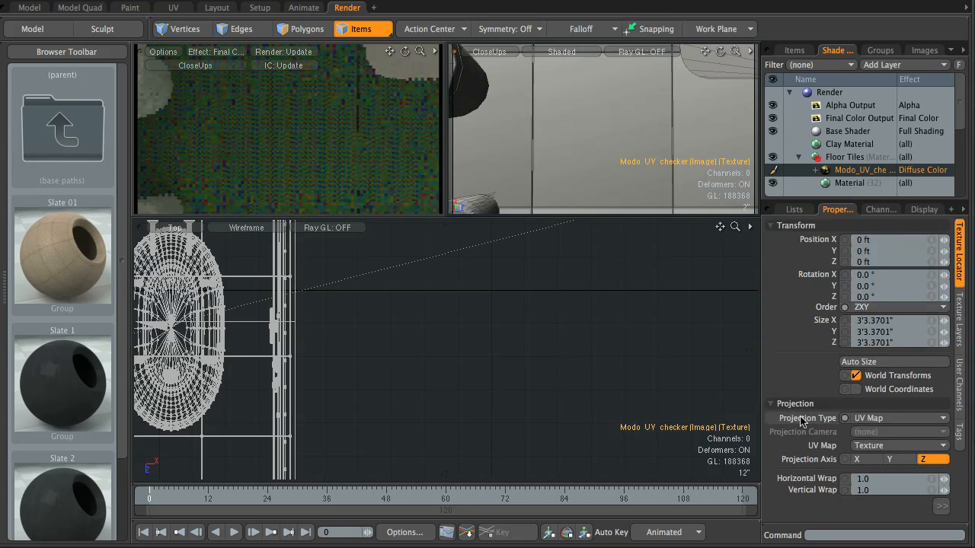
{"action": "left_click", "coordinate": [881, 419]}
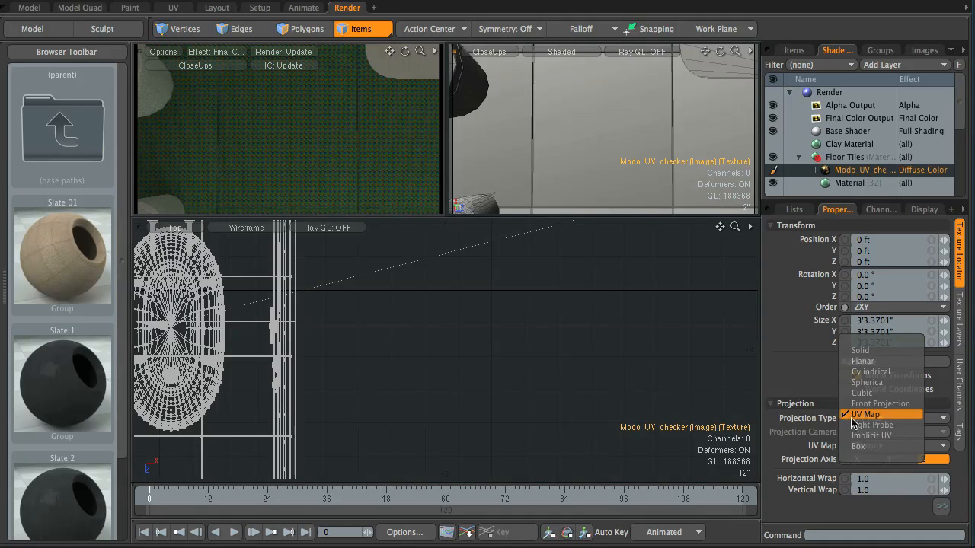
{"action": "left_click", "coordinate": [876, 364]}
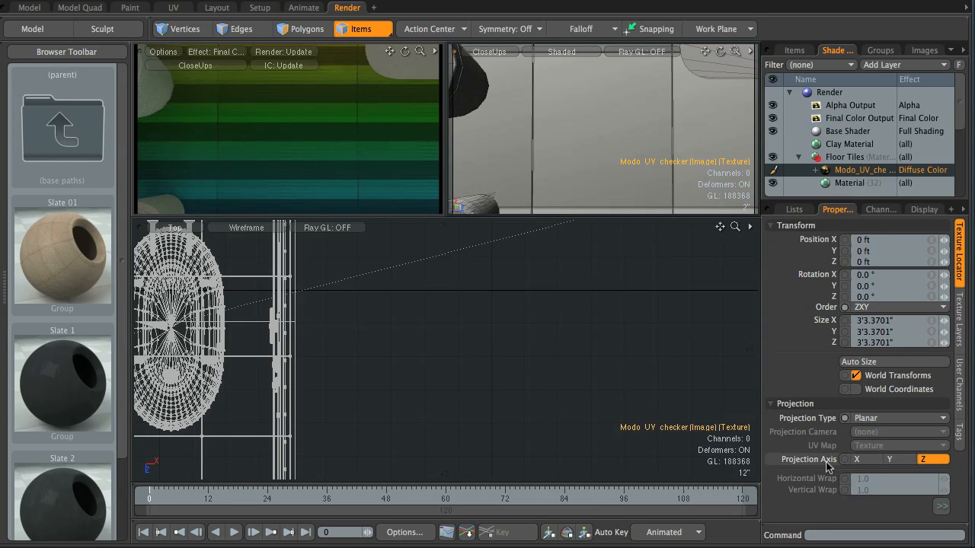
{"action": "left_click", "coordinate": [895, 461]}
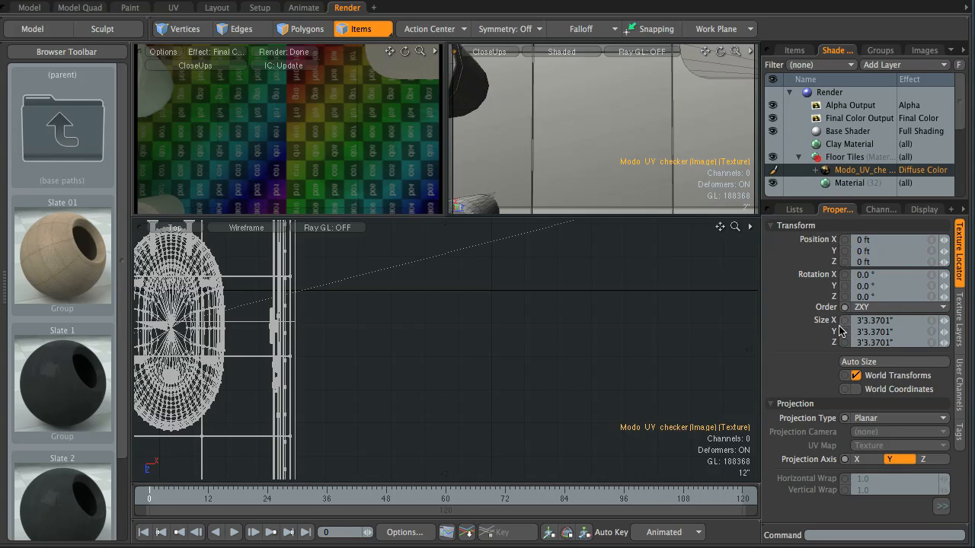
Set the UV checker texture's size to 32" in X and 29" in Z.
{"action": "left_click", "coordinate": [908, 321]}
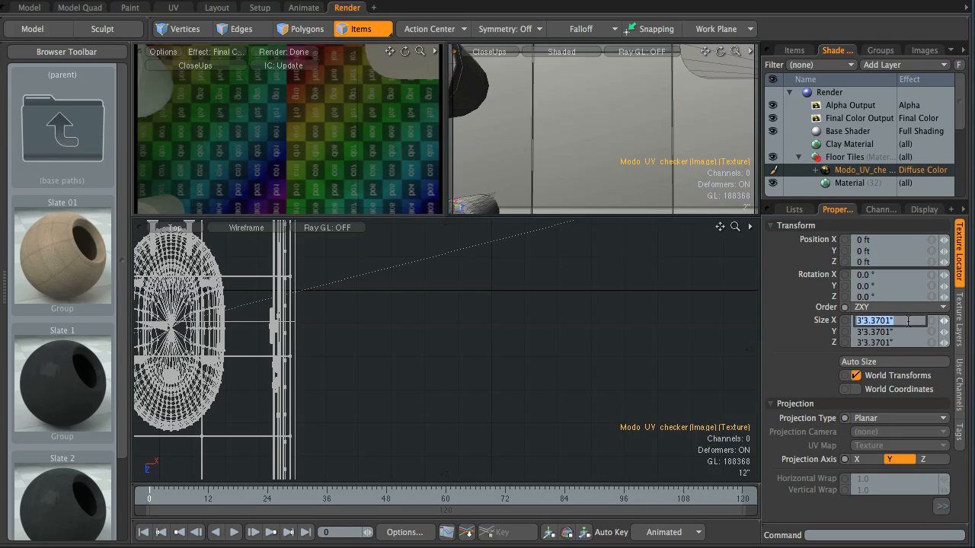
{"action": "type", "text": "32"}
{"action": "key", "text": "Return"}
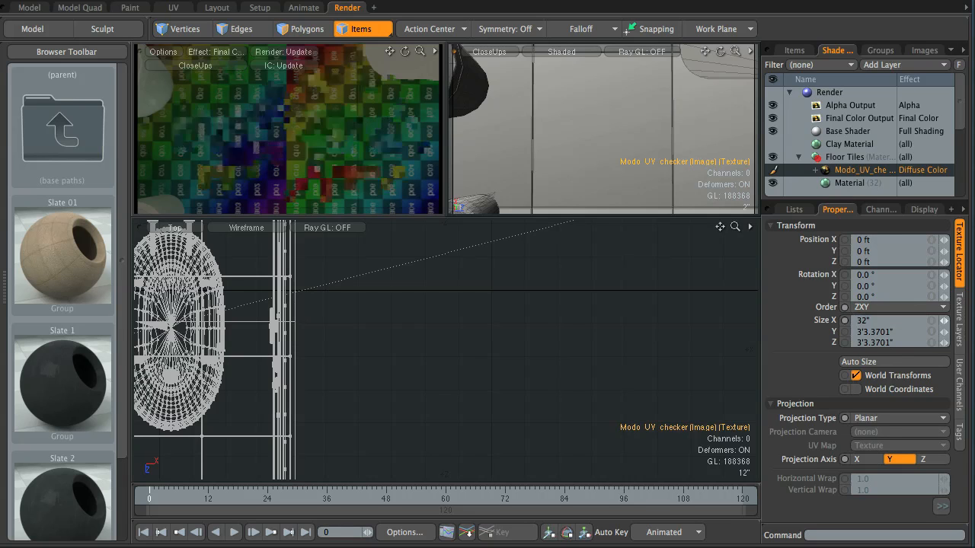
{"action": "left_click", "coordinate": [920, 342]}
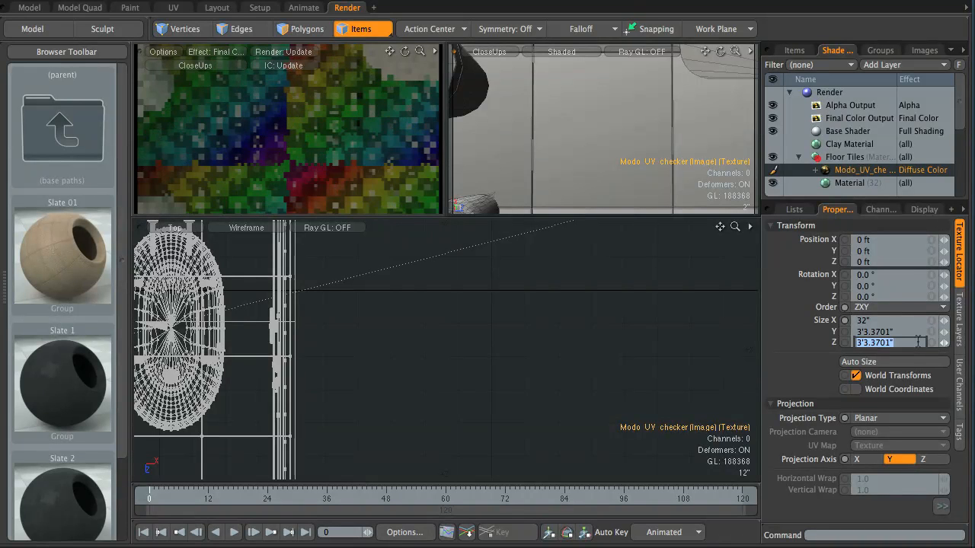
{"action": "type", "text": "29"}
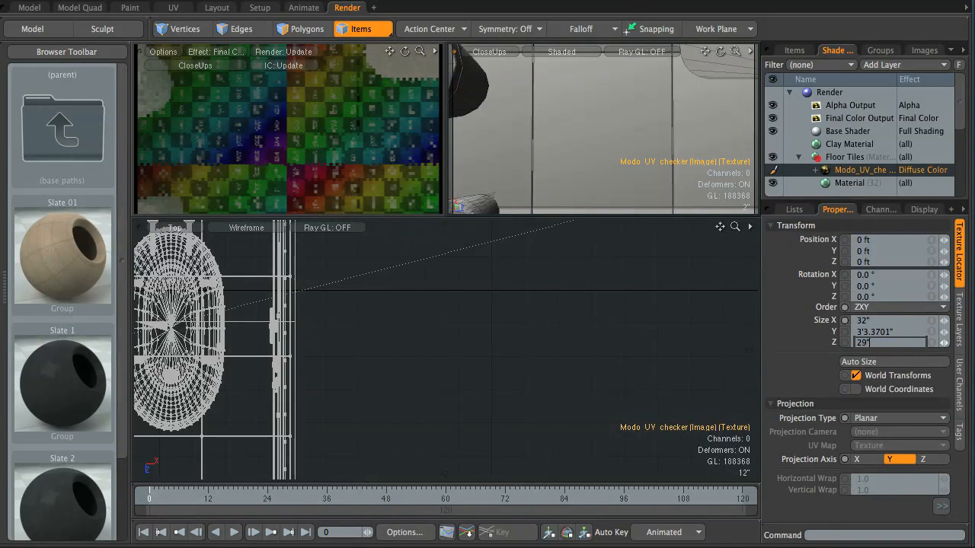
{"action": "key", "text": "Return"}
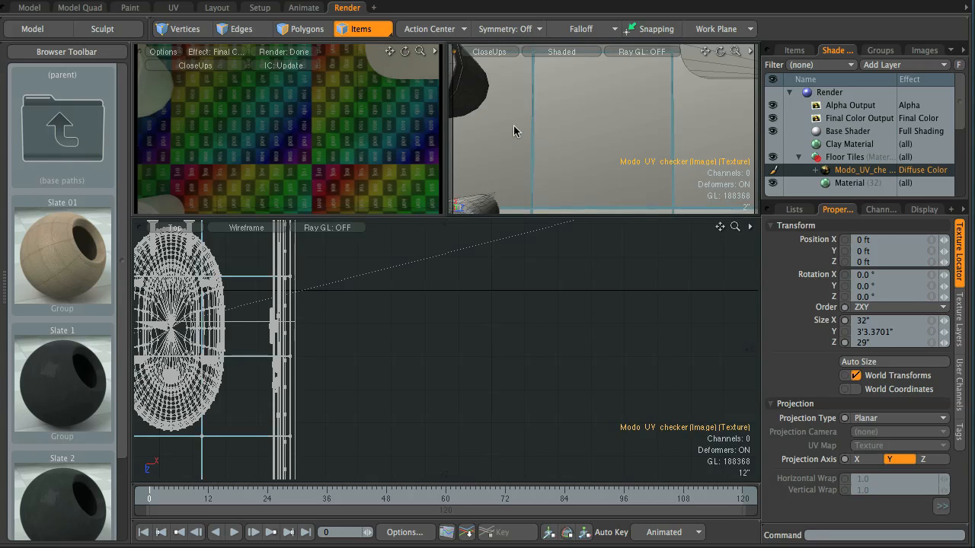
Set the UV checker texture's X position to -8" to align it with the tile edges.
{"action": "left_click", "coordinate": [884, 240]}
{"action": "type", "text": "-8"}
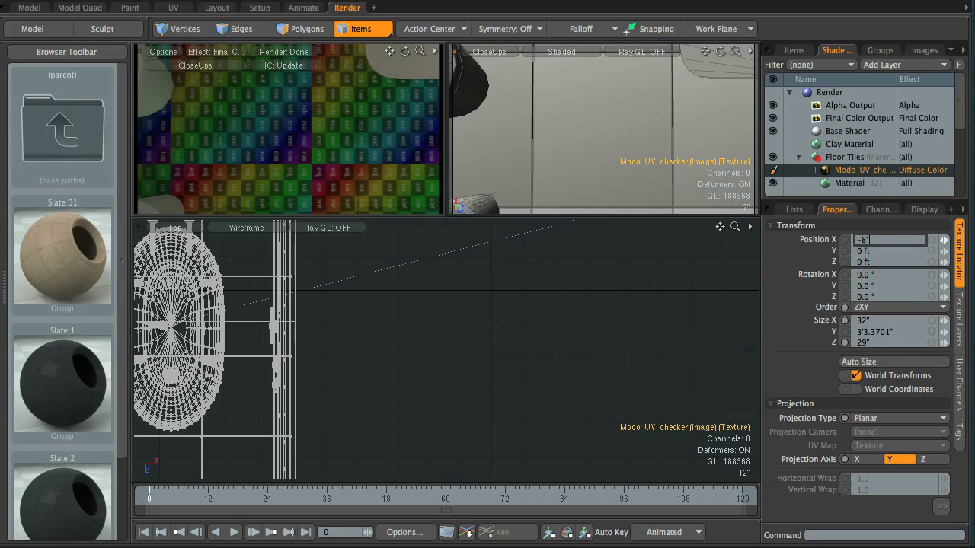
{"action": "key", "text": "Return"}
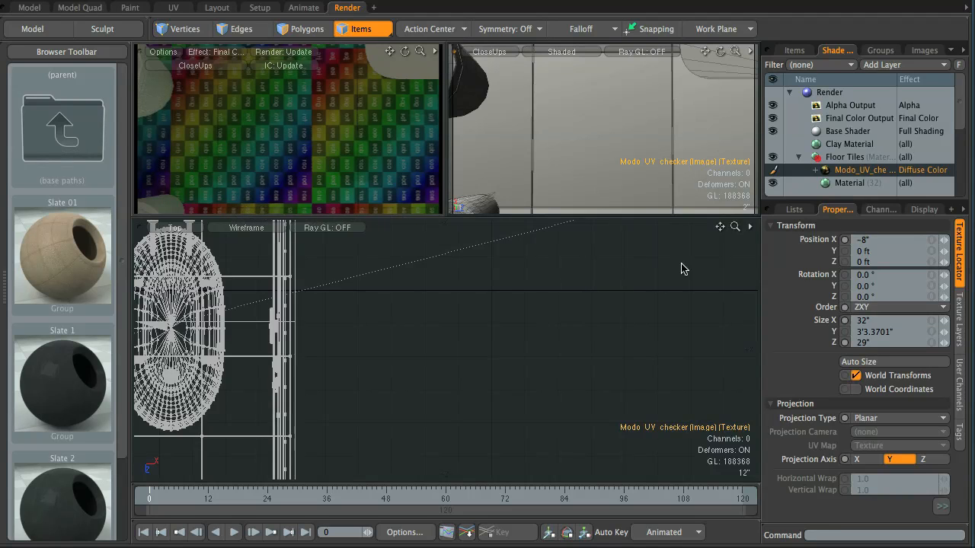
Set the UV checker texture's X position to -8.75".
{"action": "left_click", "coordinate": [864, 241]}
{"action": "key", "text": "Return"}
{"action": "key", "text": "Return"}
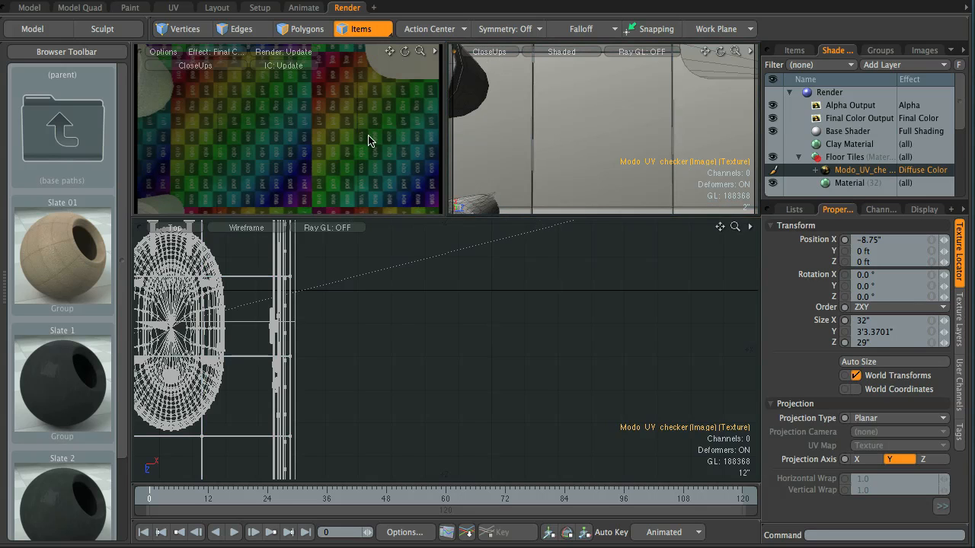
Adjust the UV checker texture's Z position to -10", -19" and finally -19.5" to line it up with the tile edges.
{"action": "left_click", "coordinate": [897, 262]}
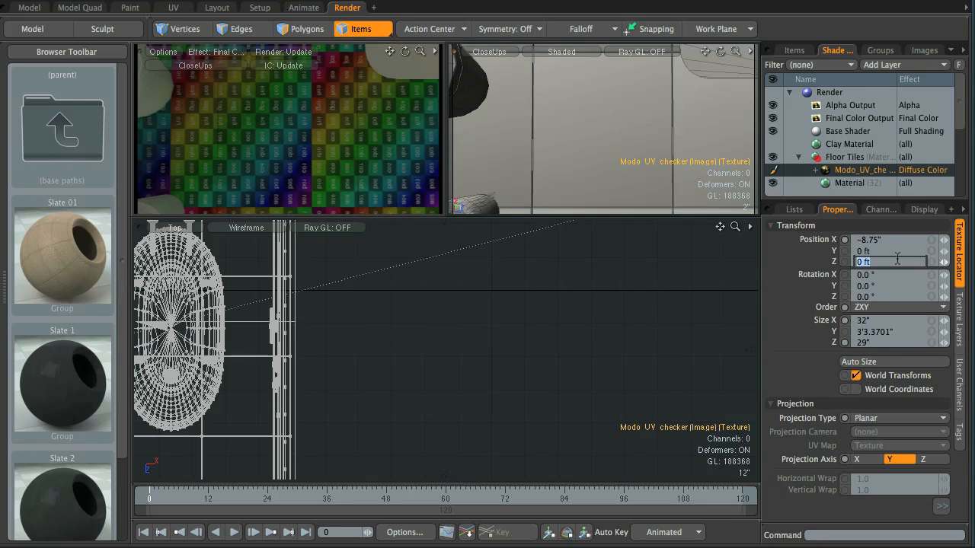
{"action": "type", "text": "-10"}
{"action": "key", "text": "Return"}
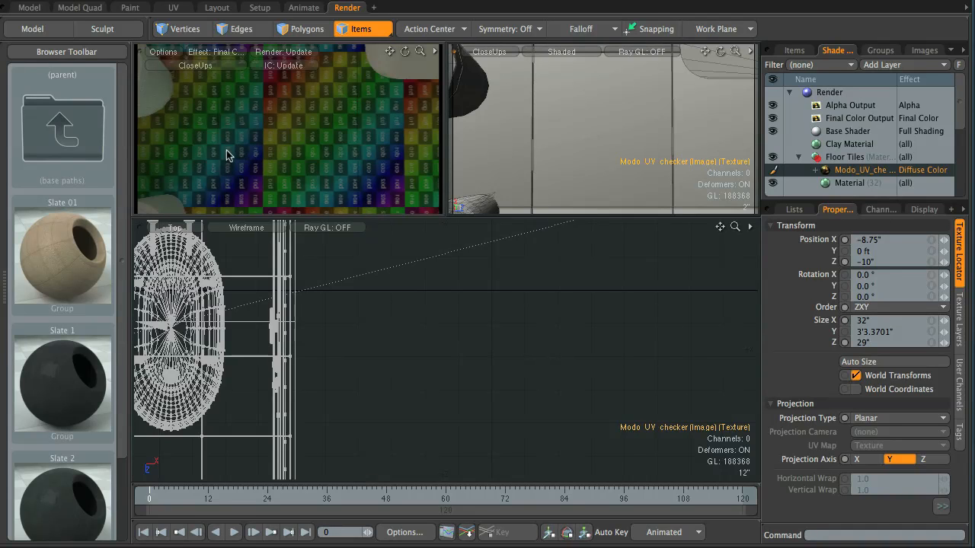
{"action": "left_click", "coordinate": [872, 262]}
{"action": "key", "text": "Left"}
{"action": "key", "text": "Return"}
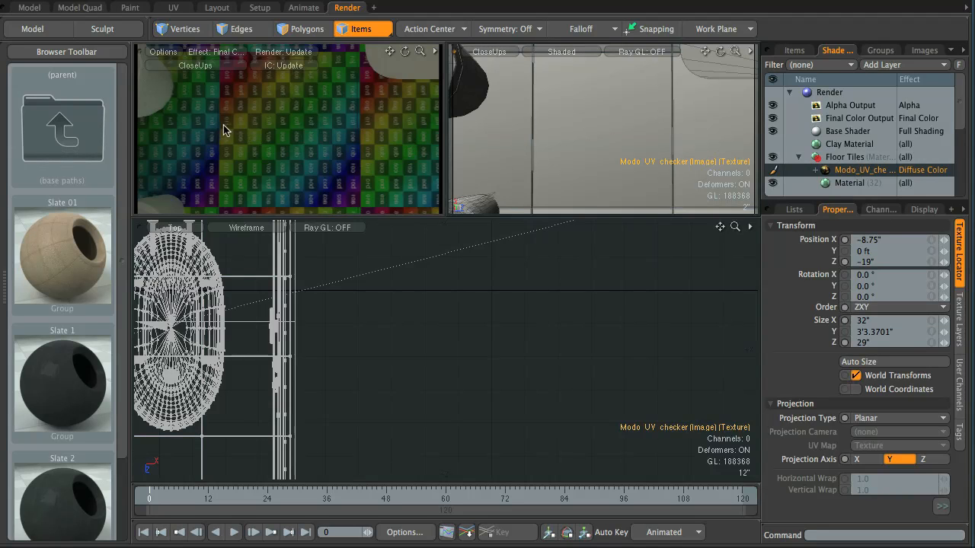
{"action": "left_click", "coordinate": [871, 264]}
{"action": "left_click", "coordinate": [872, 265]}
{"action": "key", "text": "Return"}
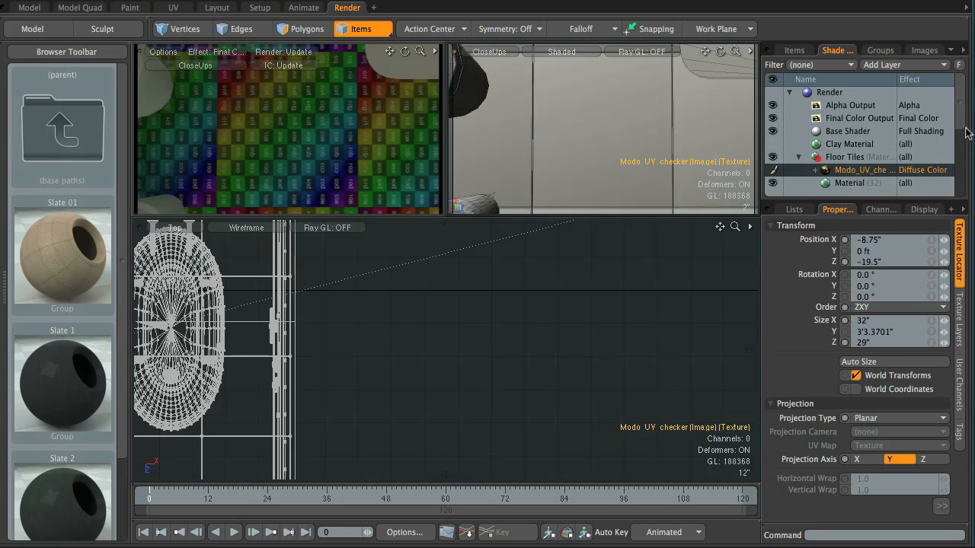
Add a new Material layer at the top of the Floor Tiles group and disable the original material and UV checker layers.
{"action": "scroll", "coordinate": [964, 130], "scroll_direction": "down", "scroll_amount": 1}
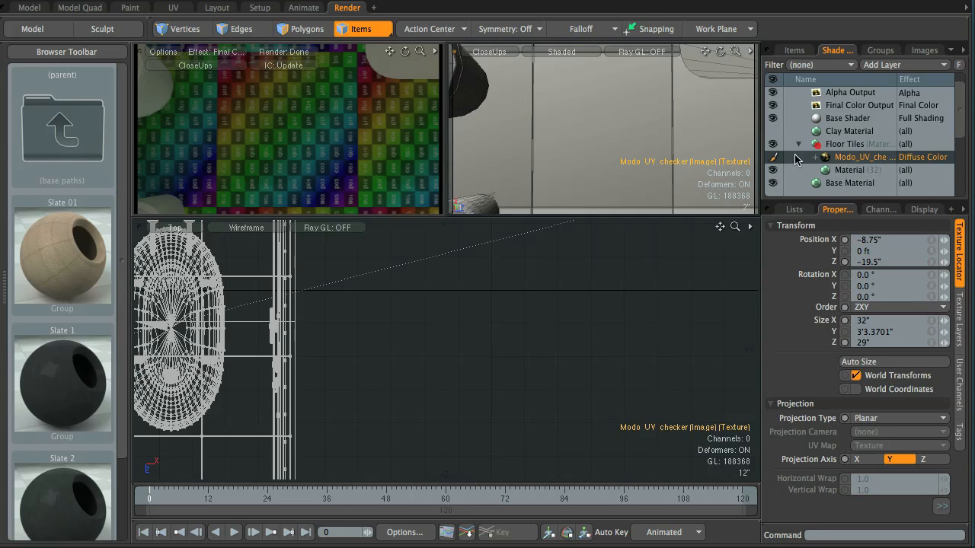
{"action": "left_click", "coordinate": [847, 150]}
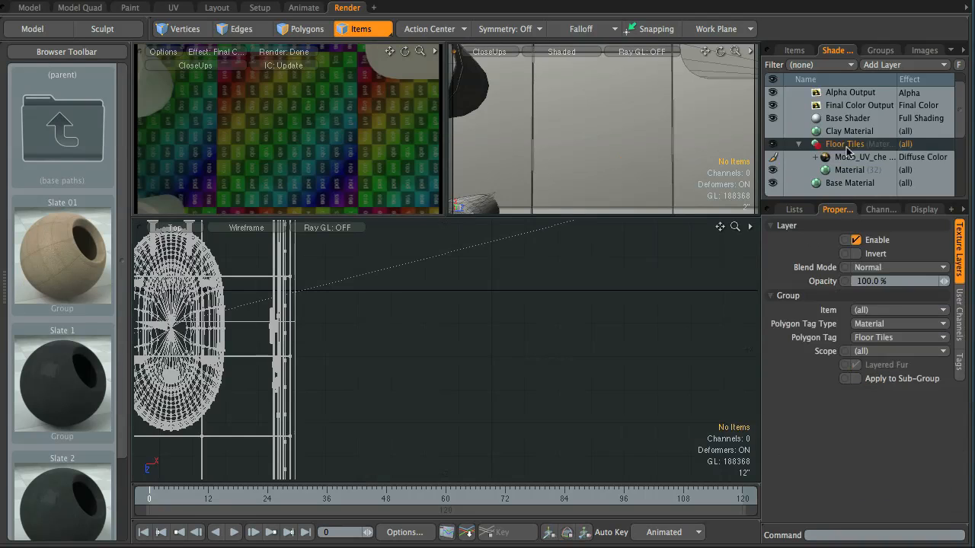
{"action": "left_click", "coordinate": [901, 67]}
{"action": "left_click", "coordinate": [869, 107]}
{"action": "left_click_drag", "start_coordinate": [856, 172], "coordinate": [857, 127]}
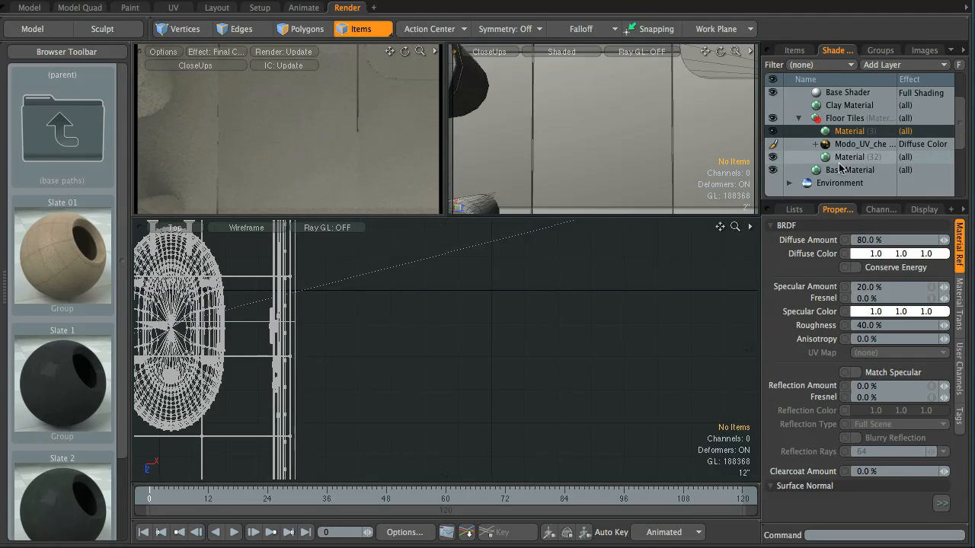
{"action": "left_click", "coordinate": [774, 158]}
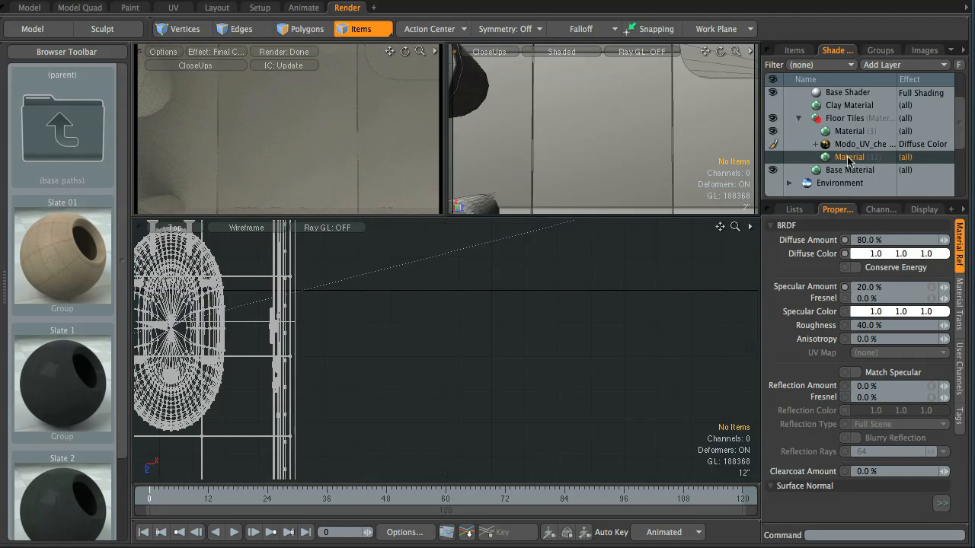
{"action": "left_click", "coordinate": [775, 149]}
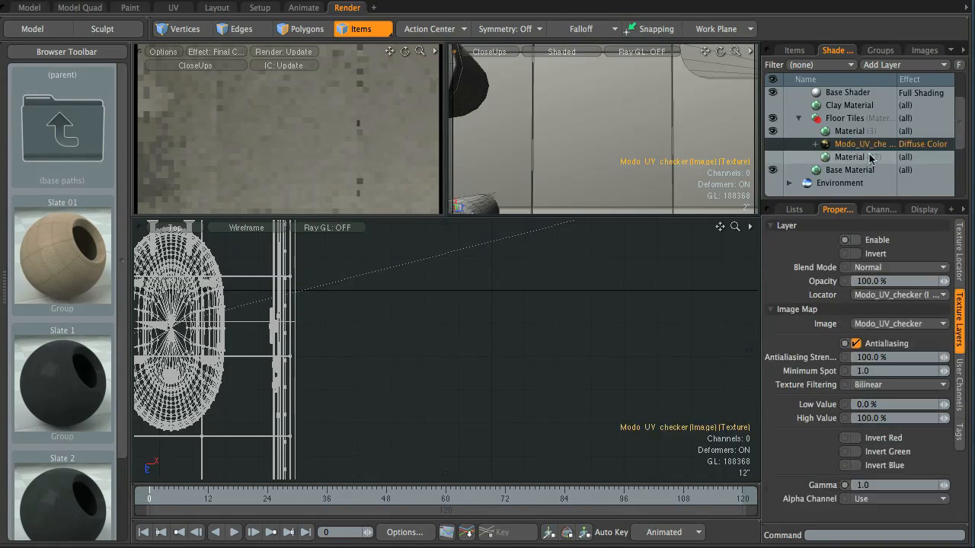
Add slate bump.png from the Images/Stone/Architectural/Slate folder as an image map above the new floor tile material.
{"action": "left_click", "coordinate": [850, 132]}
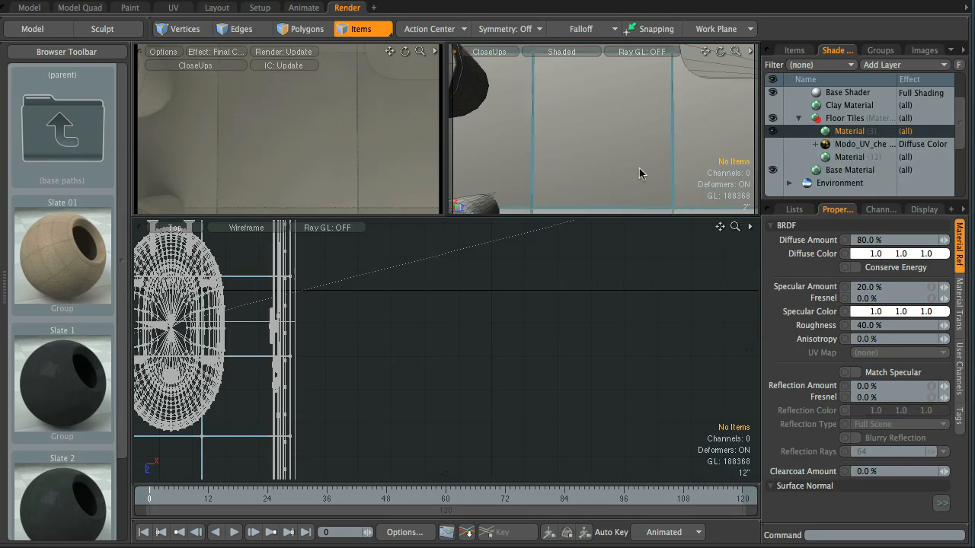
{"action": "left_click", "coordinate": [889, 64]}
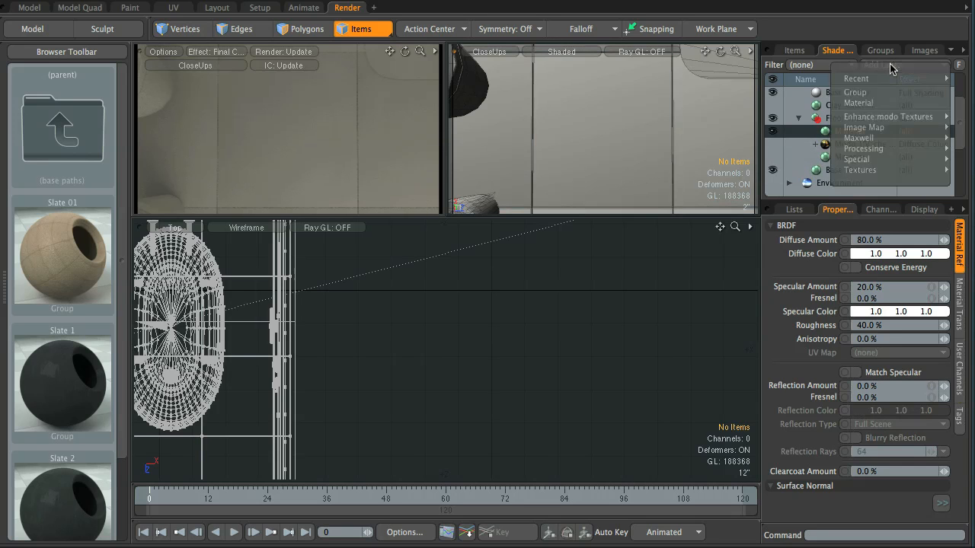
{"action": "mouse_move", "coordinate": [883, 127]}
{"action": "left_click", "coordinate": [957, 138]}
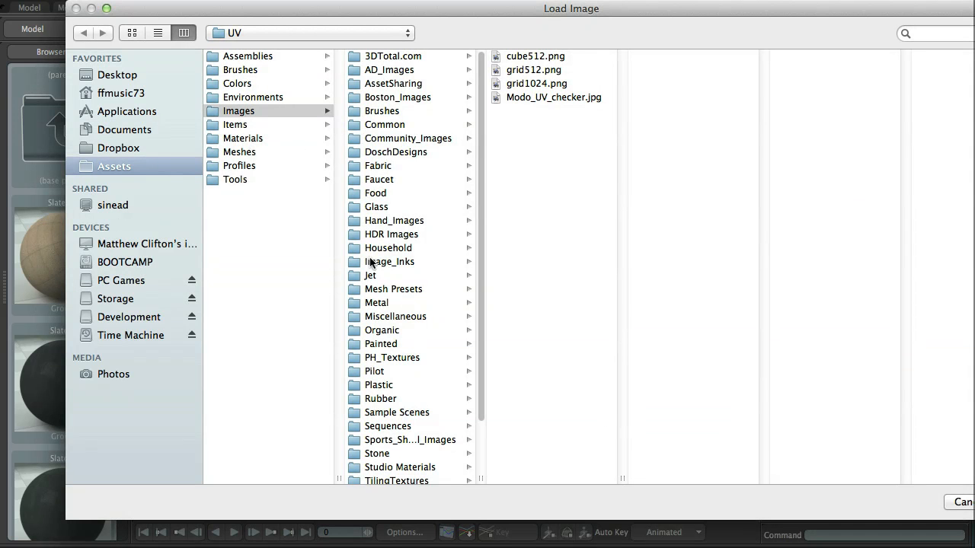
{"action": "left_click", "coordinate": [388, 453]}
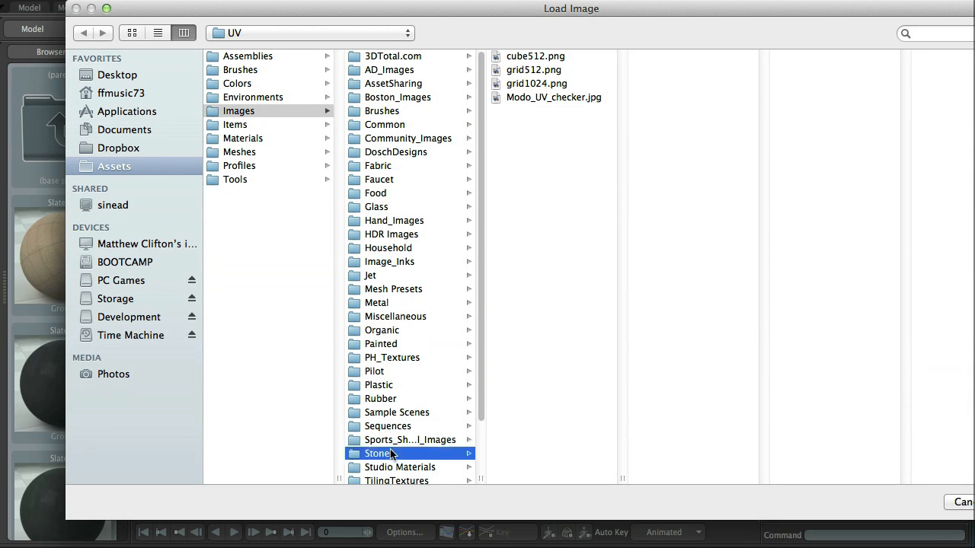
{"action": "left_click", "coordinate": [537, 56]}
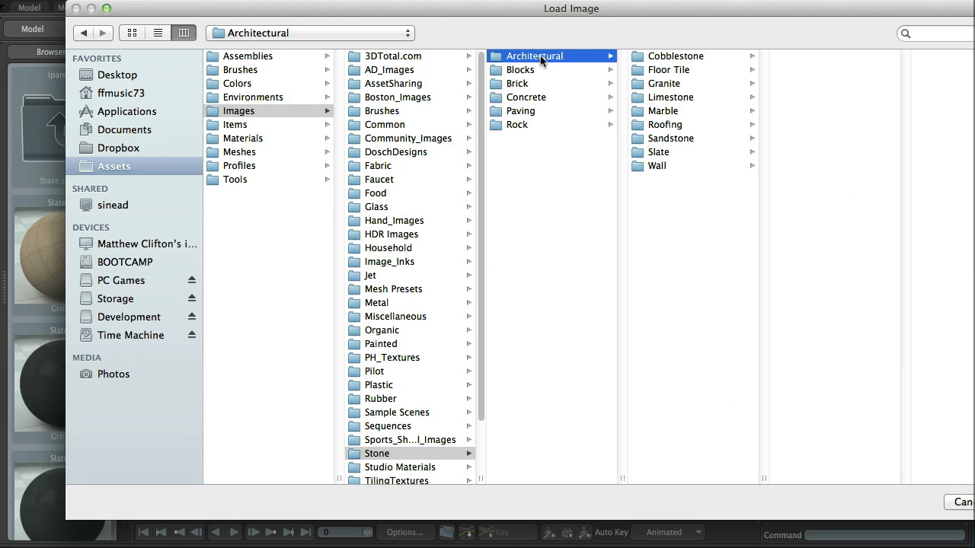
{"action": "left_click", "coordinate": [664, 153]}
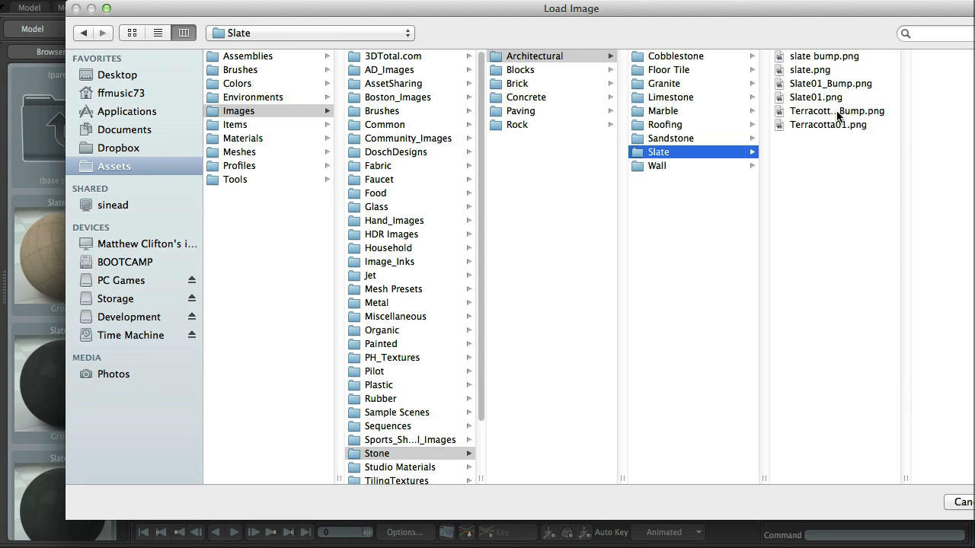
{"action": "left_click", "coordinate": [836, 69]}
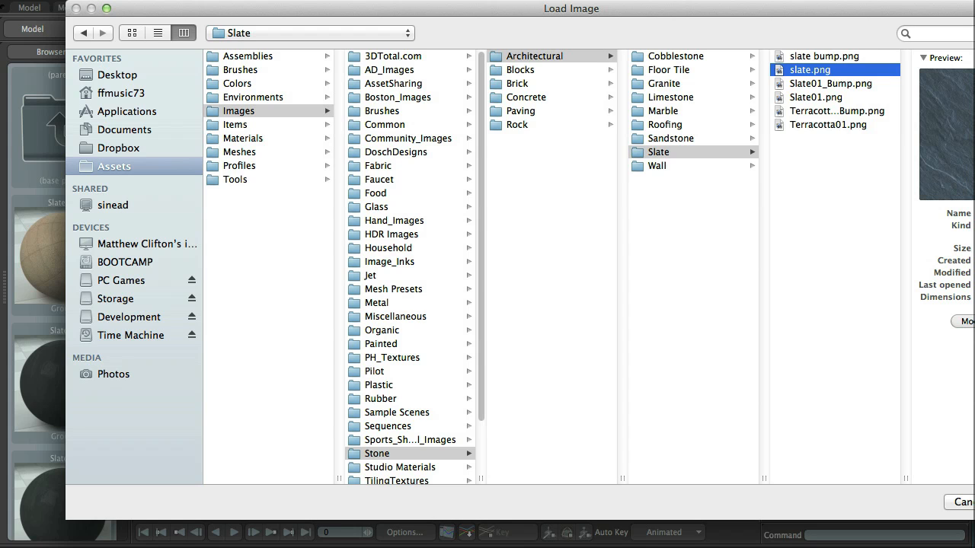
{"action": "left_click", "coordinate": [848, 58]}
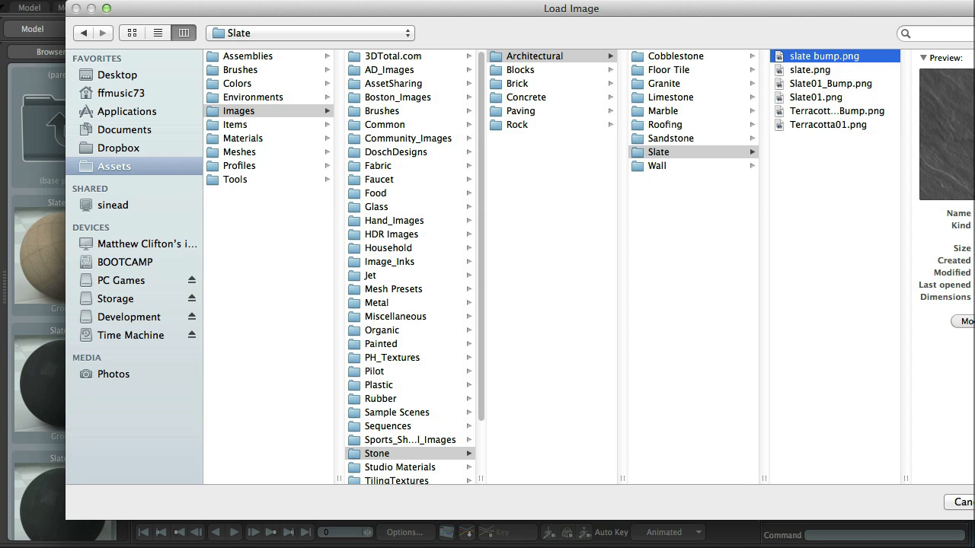
{"action": "key", "text": "Return"}
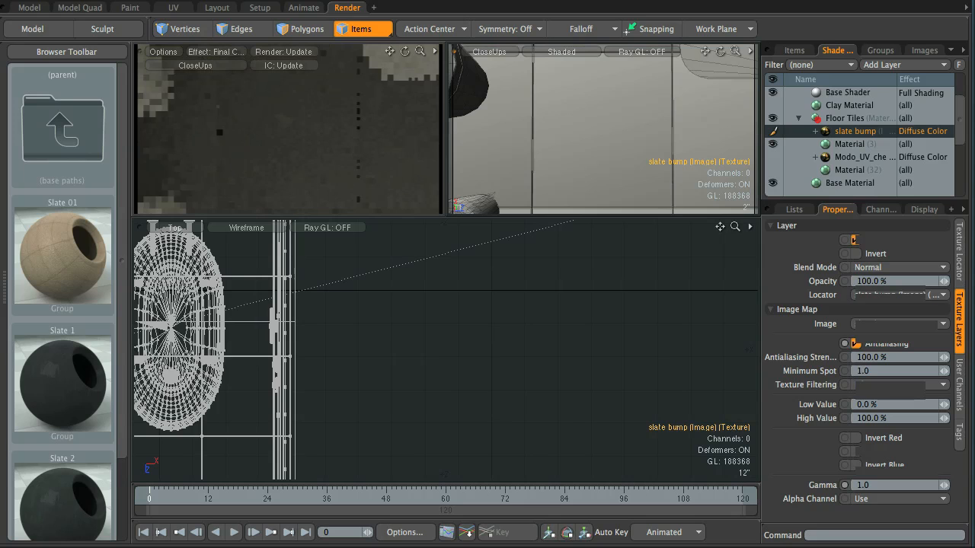
Set the slate bump texture's X position to -8.75", matching the UV checker's texture locator.
{"action": "left_click", "coordinate": [851, 144]}
{"action": "left_click", "coordinate": [853, 131]}
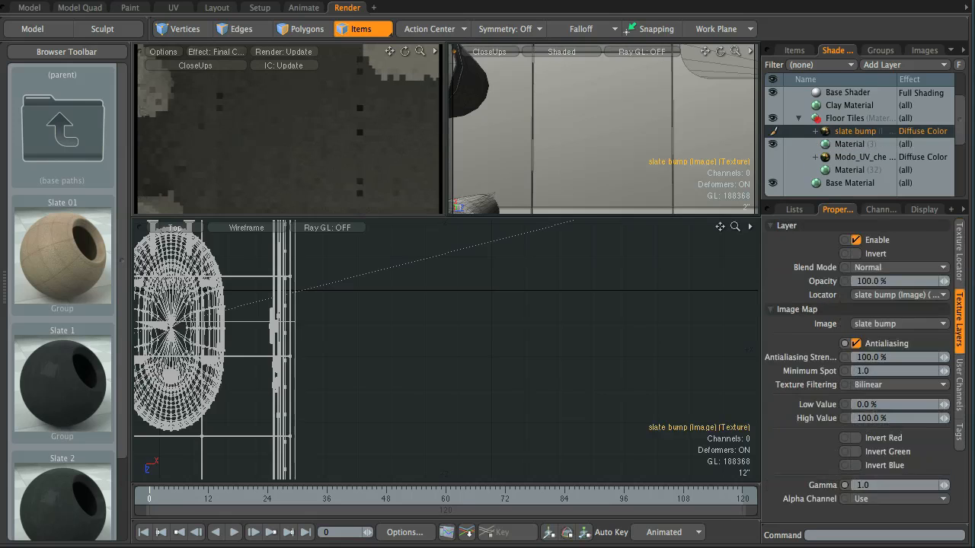
{"action": "left_click", "coordinate": [959, 259]}
{"action": "left_click", "coordinate": [855, 157]}
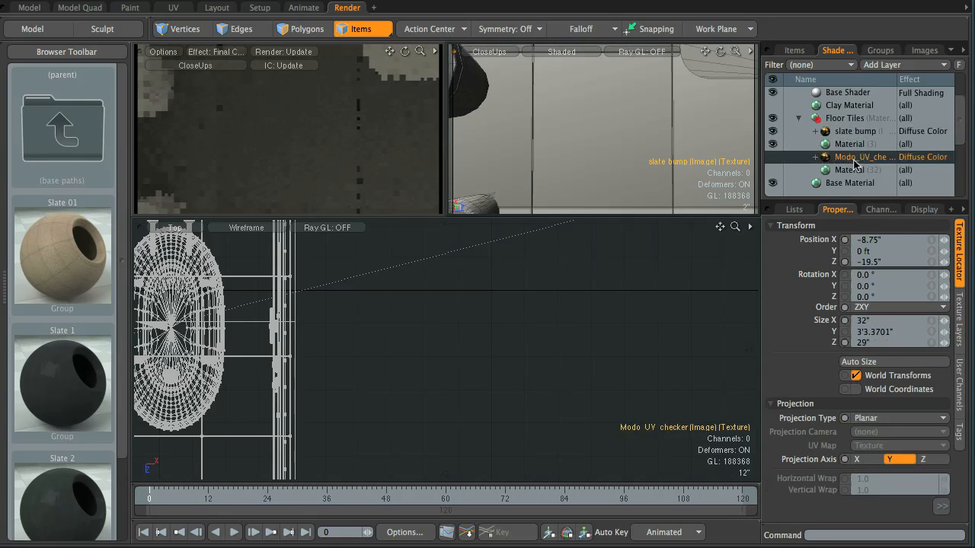
{"action": "left_click", "coordinate": [856, 132]}
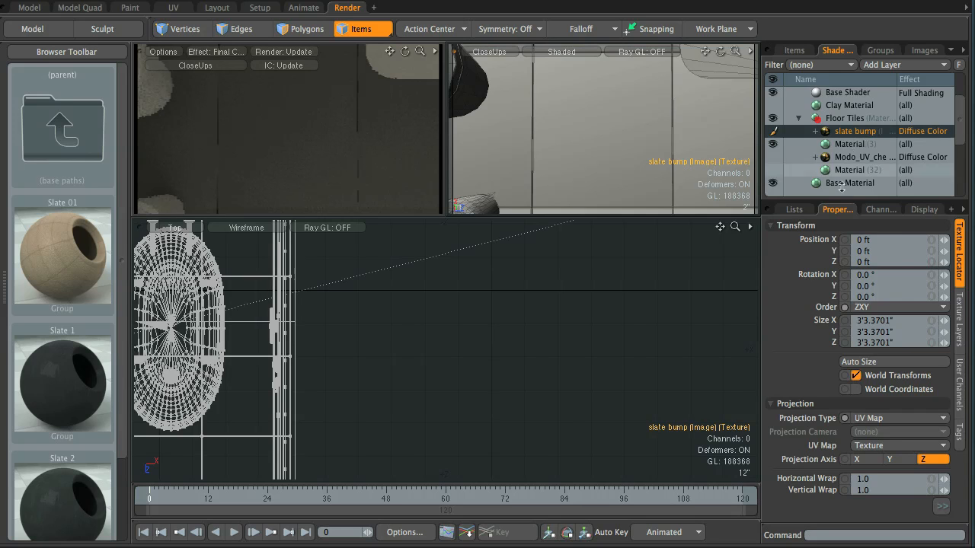
{"action": "left_click", "coordinate": [889, 240]}
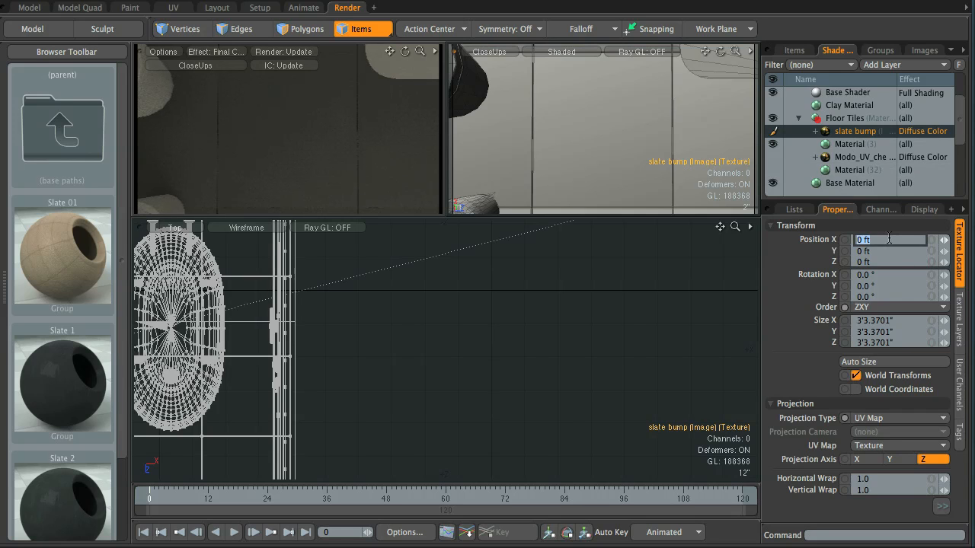
{"action": "type", "text": "-8.75\""}
{"action": "key", "text": "Return"}
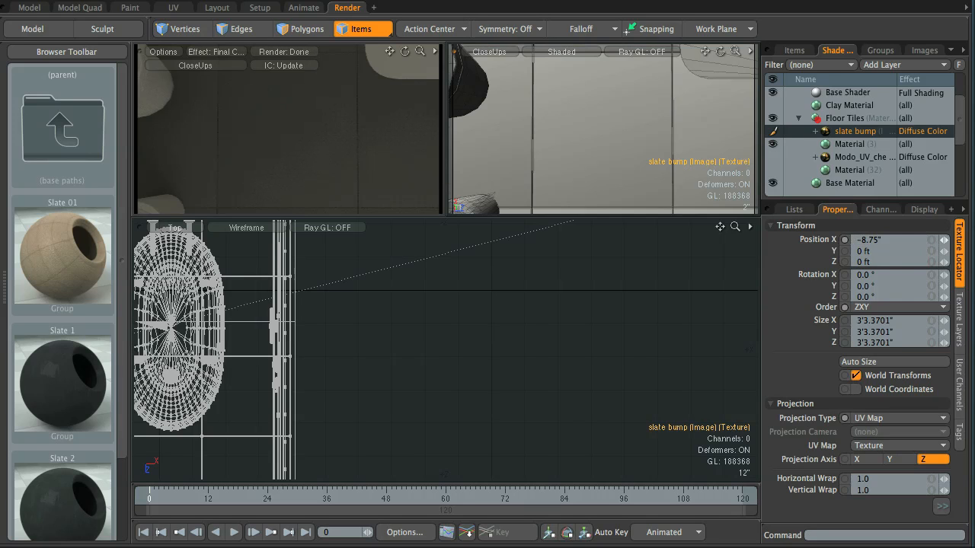
Set the slate bump texture's Z position to -19.5".
{"action": "left_click", "coordinate": [888, 261]}
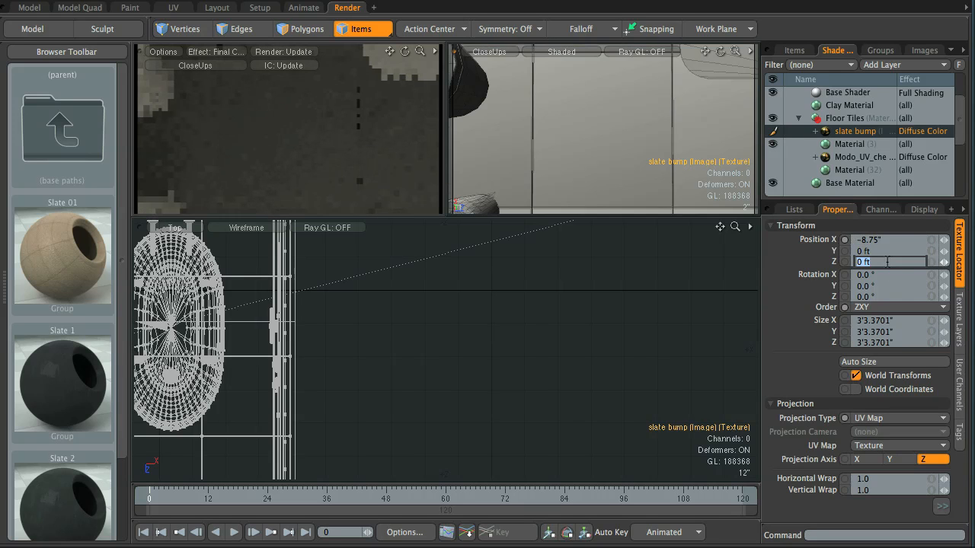
{"action": "type", "text": "-19.5\""}
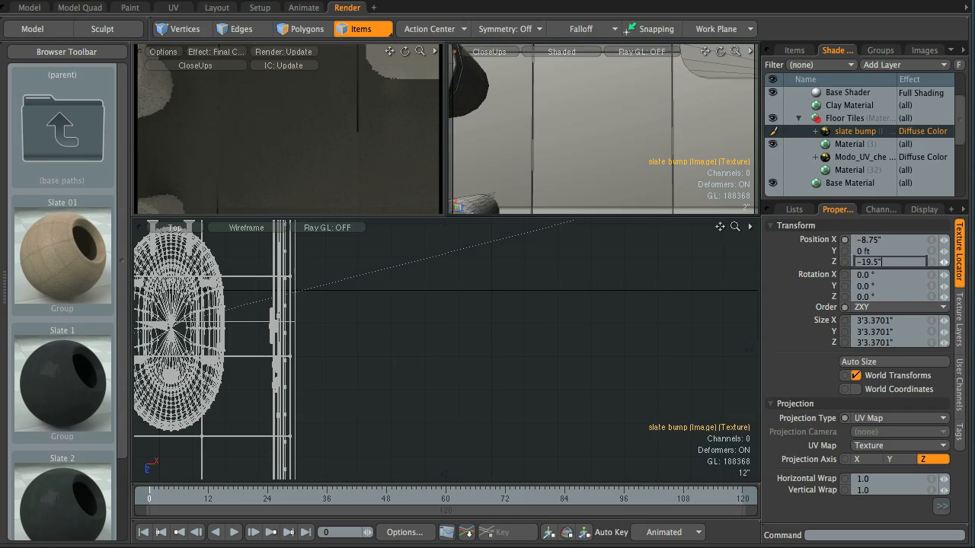
{"action": "key", "text": "Return"}
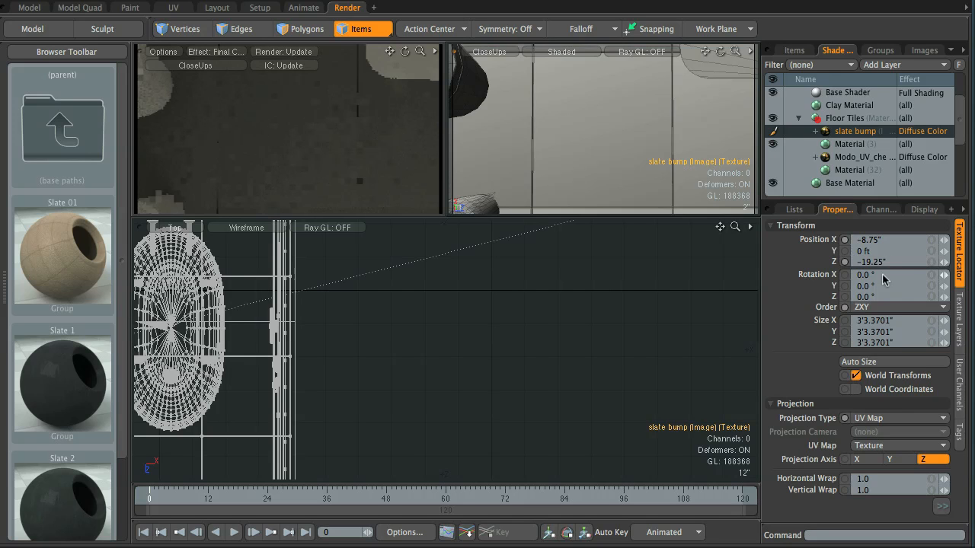
{"action": "scroll", "coordinate": [888, 265], "scroll_direction": "down", "scroll_amount": 2}
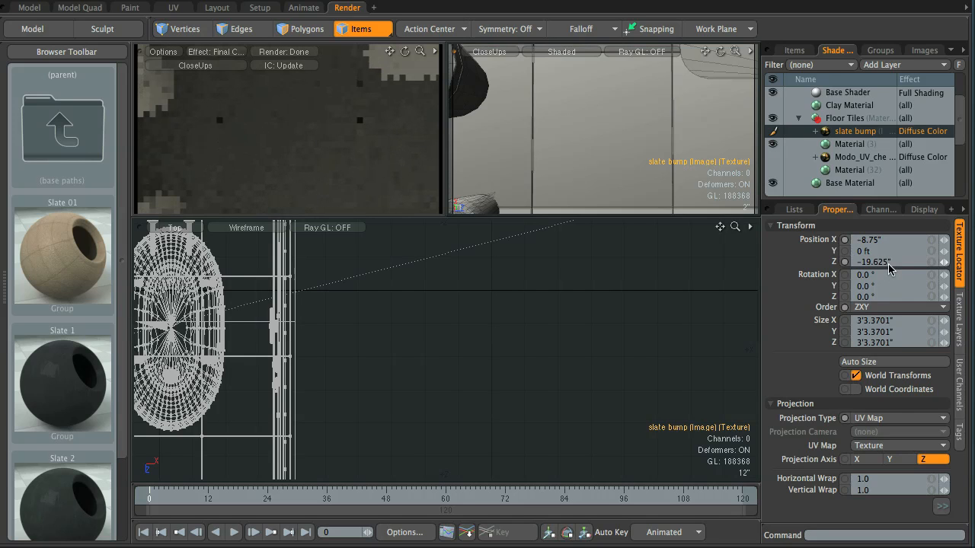
{"action": "scroll", "coordinate": [889, 265], "scroll_direction": "up", "scroll_amount": 1}
Set the slate bump texture's size to 32" in X and 29" in Z.
{"action": "left_click", "coordinate": [915, 321]}
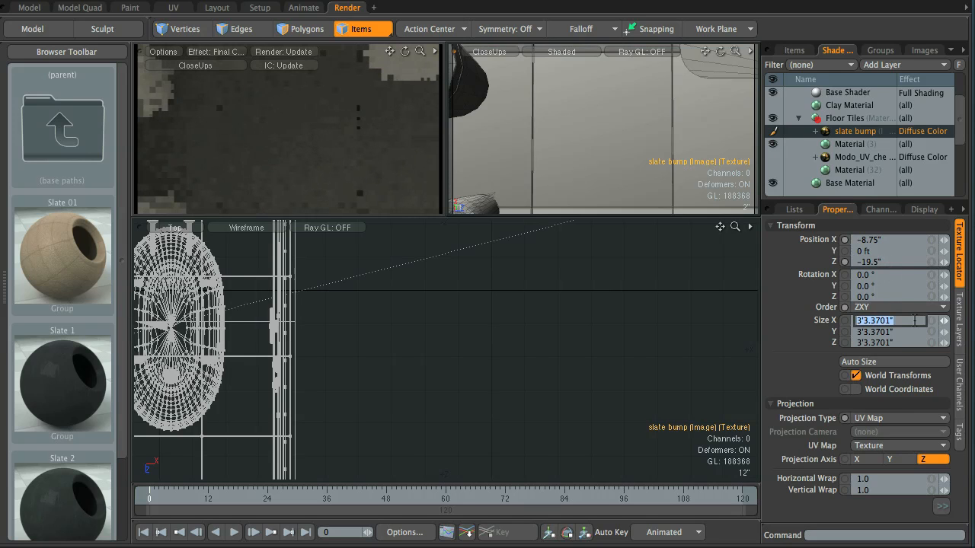
{"action": "type", "text": "32"}
{"action": "key", "text": "Return"}
{"action": "left_click", "coordinate": [905, 344]}
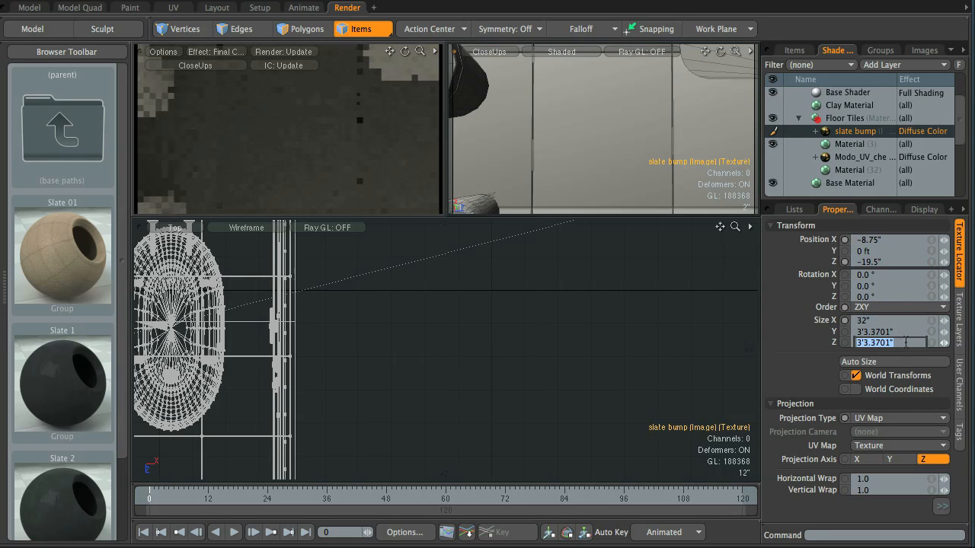
{"action": "type", "text": "29"}
{"action": "key", "text": "Return"}
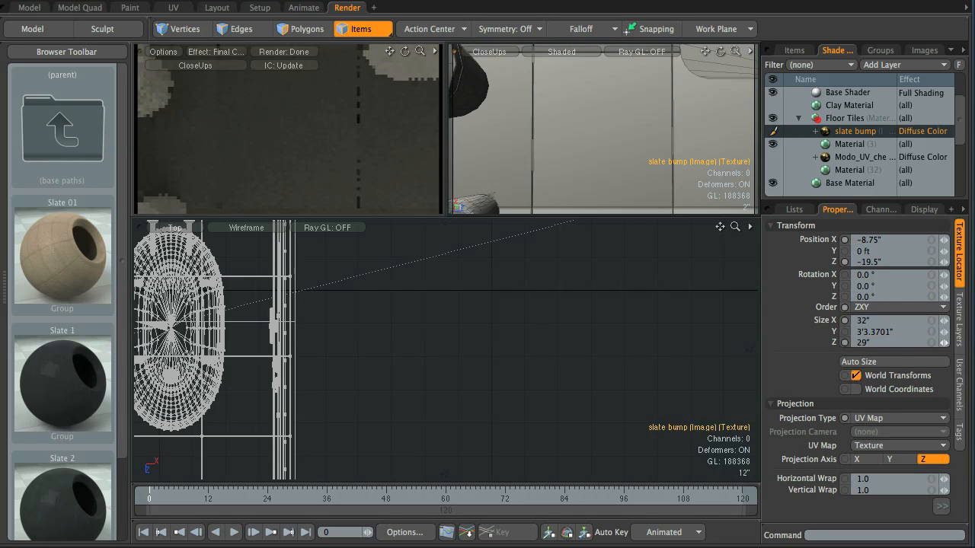
Change the slate bump texture's projection to Planar along the Y axis.
{"action": "left_click", "coordinate": [880, 418]}
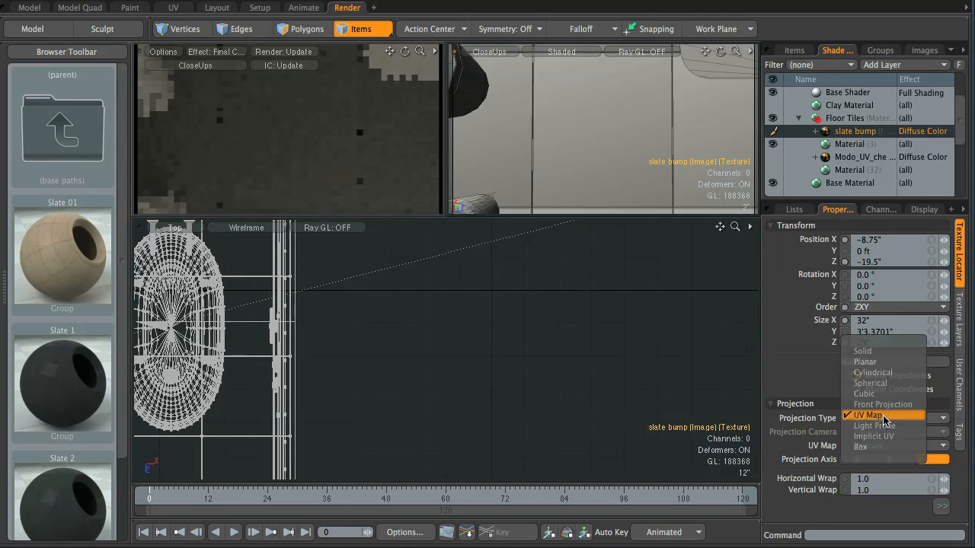
{"action": "left_click", "coordinate": [869, 362]}
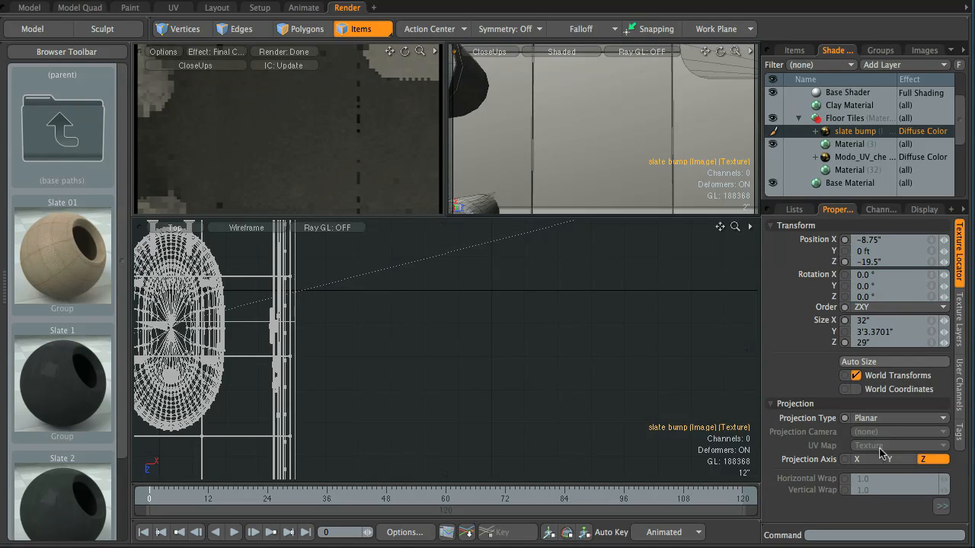
{"action": "left_click", "coordinate": [897, 460]}
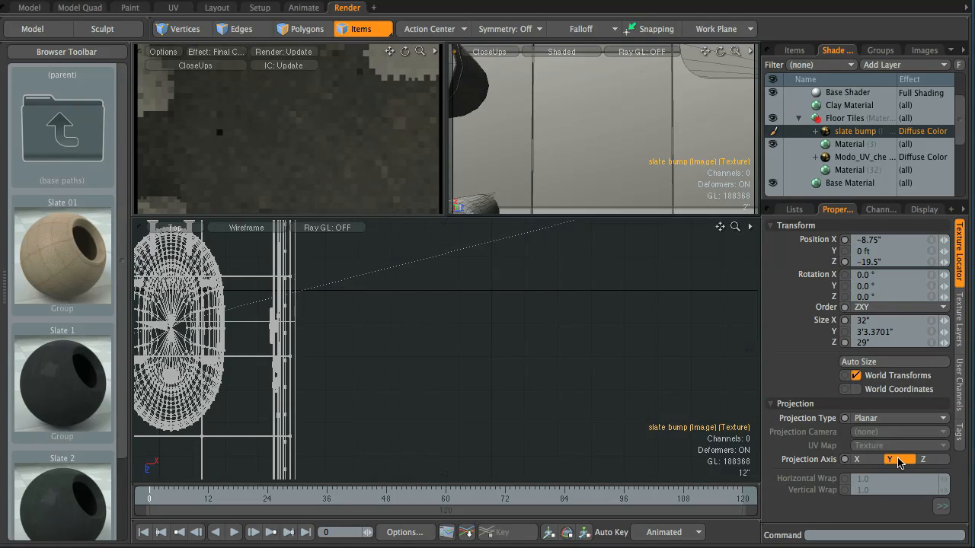
{"action": "left_click", "coordinate": [942, 507]}
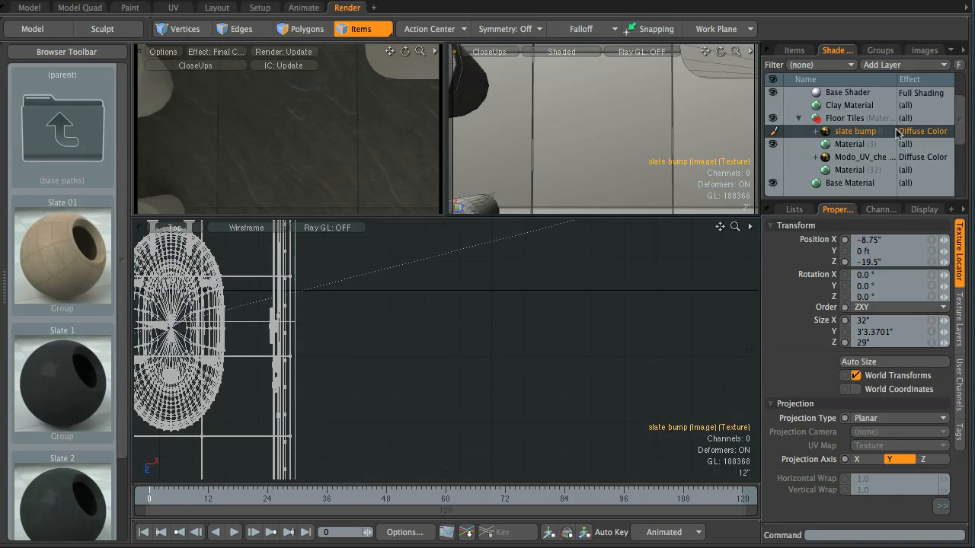
Change the slate bump texture's effect from Diffuse Color to Bump in the Floor Tiles material group.
{"action": "left_click", "coordinate": [923, 134]}
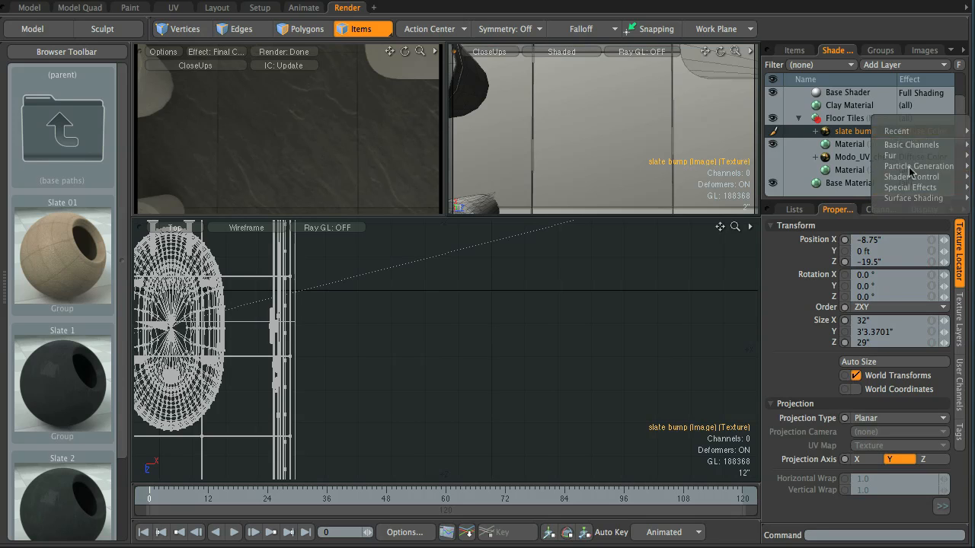
{"action": "left_click", "coordinate": [972, 198]}
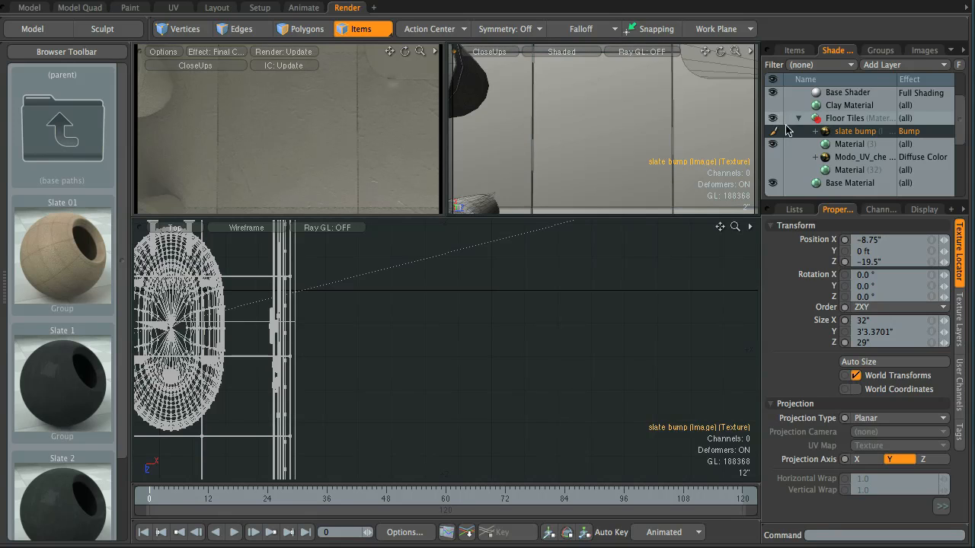
{"action": "left_click", "coordinate": [881, 67]}
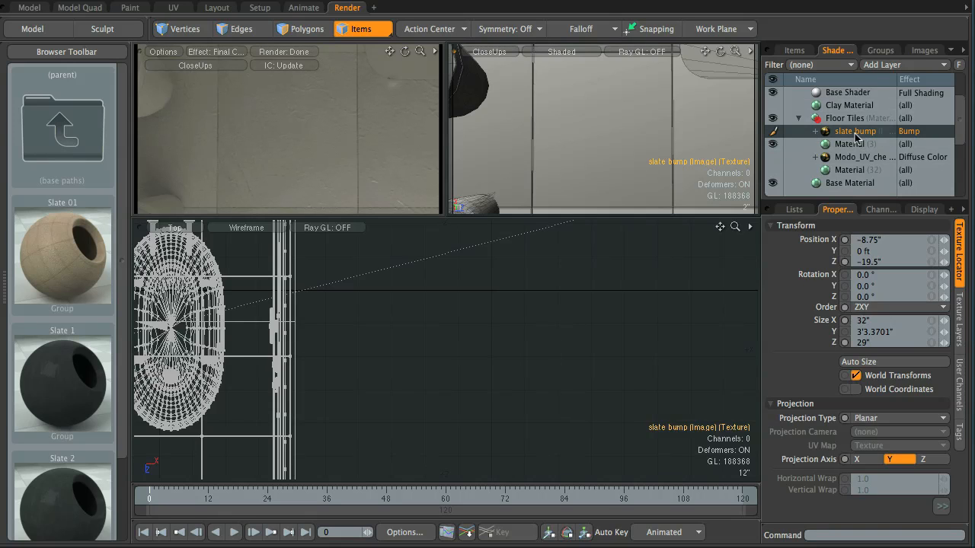
Duplicate the slate bump texture layer and set the copy's effect to Diffuse Color.
{"action": "right_click", "coordinate": [856, 135]}
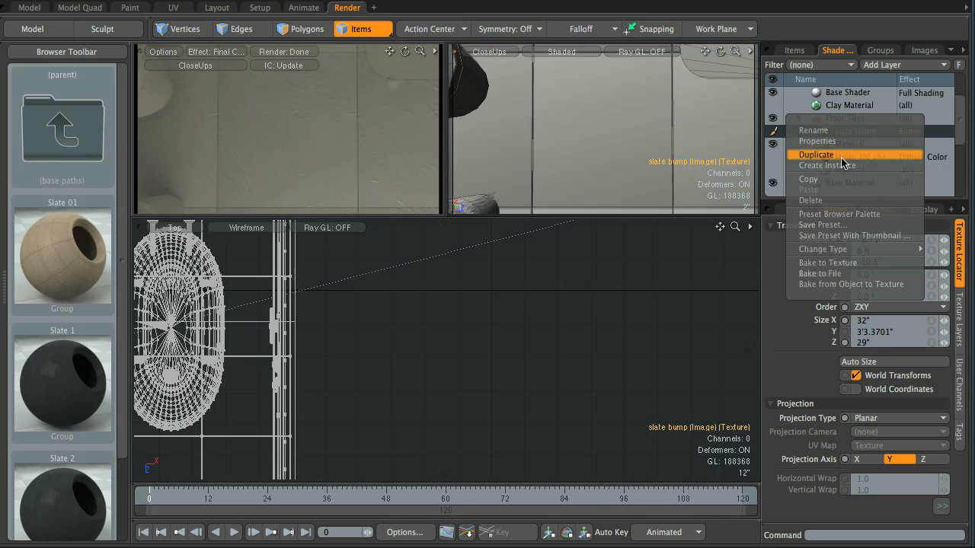
{"action": "left_click", "coordinate": [858, 155]}
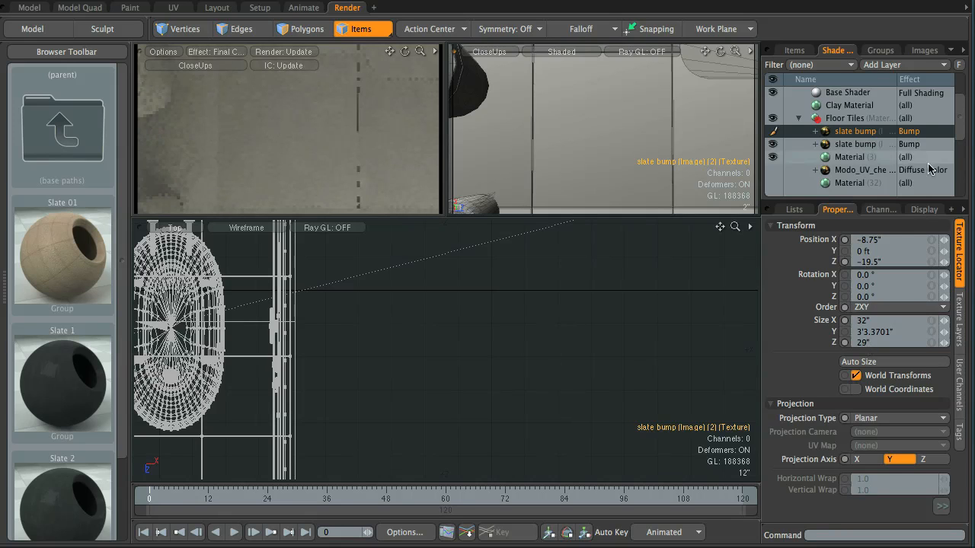
{"action": "left_click", "coordinate": [915, 131]}
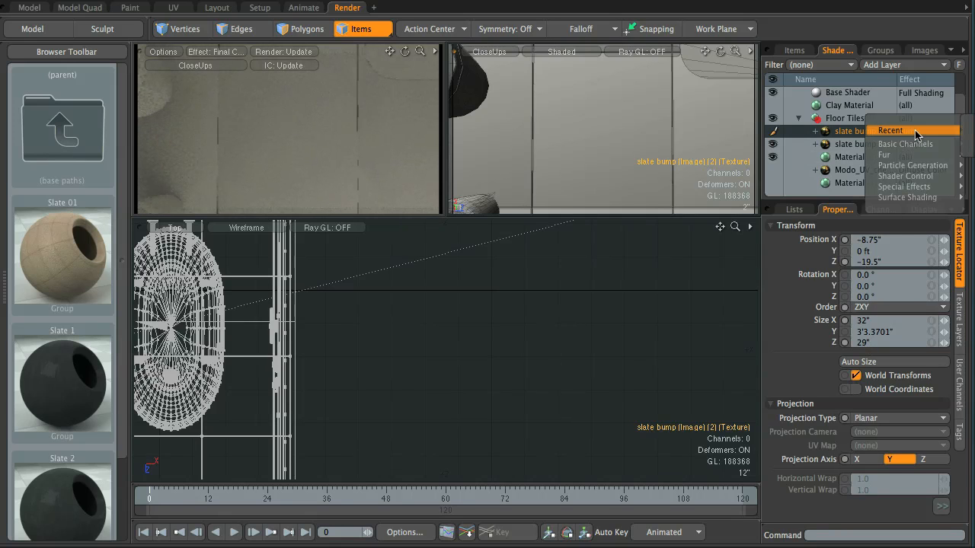
{"action": "mouse_move", "coordinate": [919, 188]}
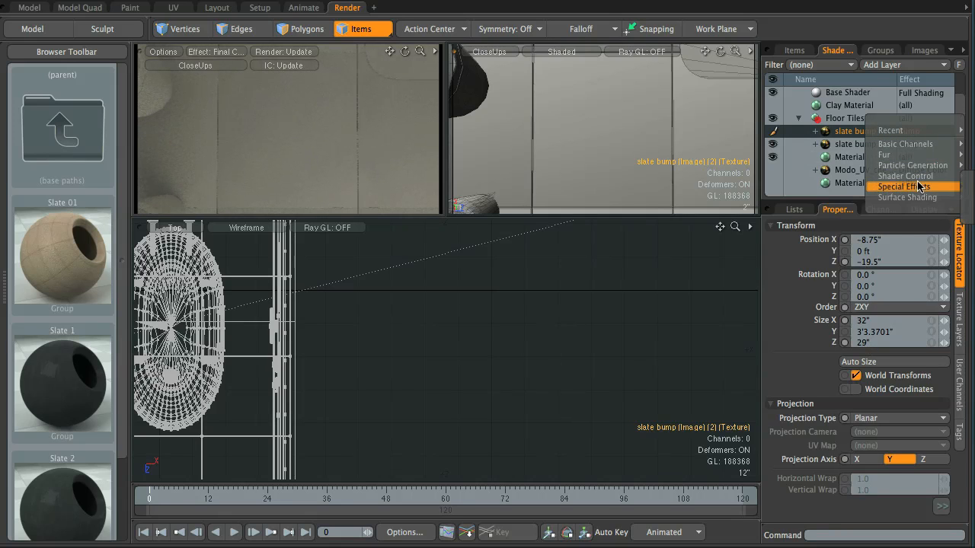
{"action": "mouse_move", "coordinate": [901, 151]}
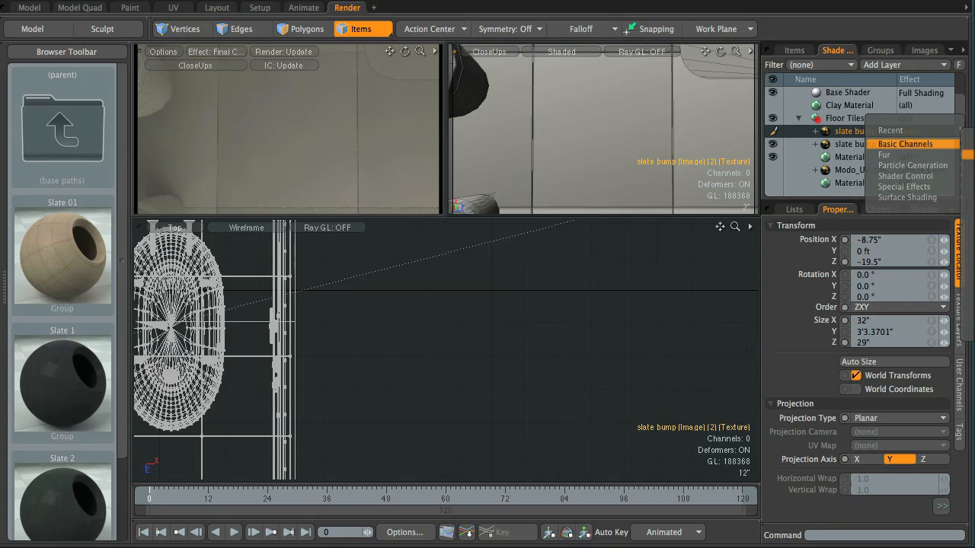
{"action": "left_click", "coordinate": [967, 154]}
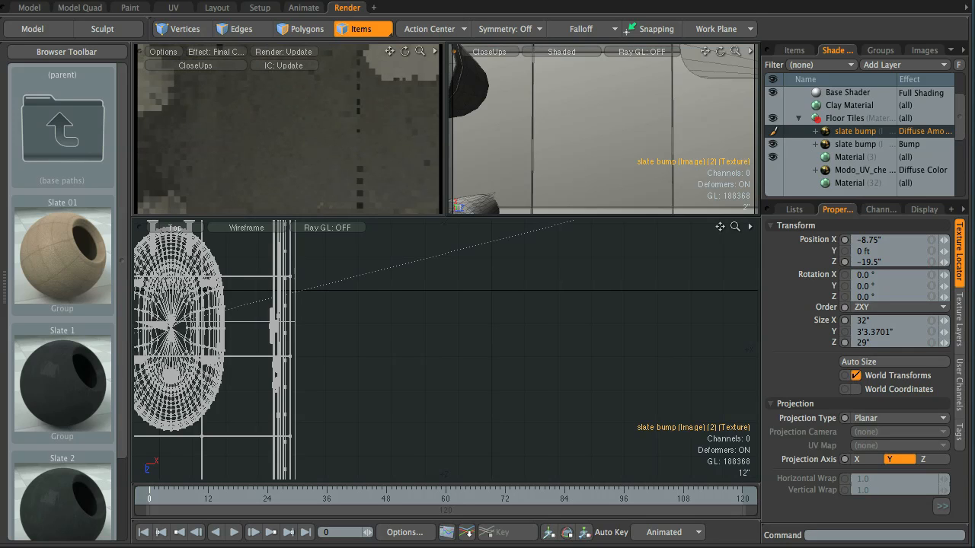
{"action": "left_click", "coordinate": [942, 134]}
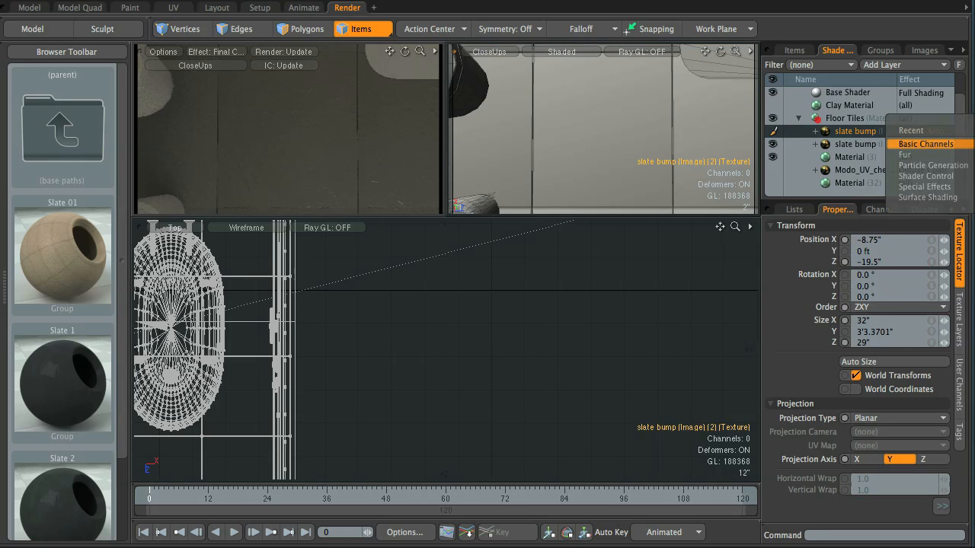
{"action": "left_click", "coordinate": [974, 163]}
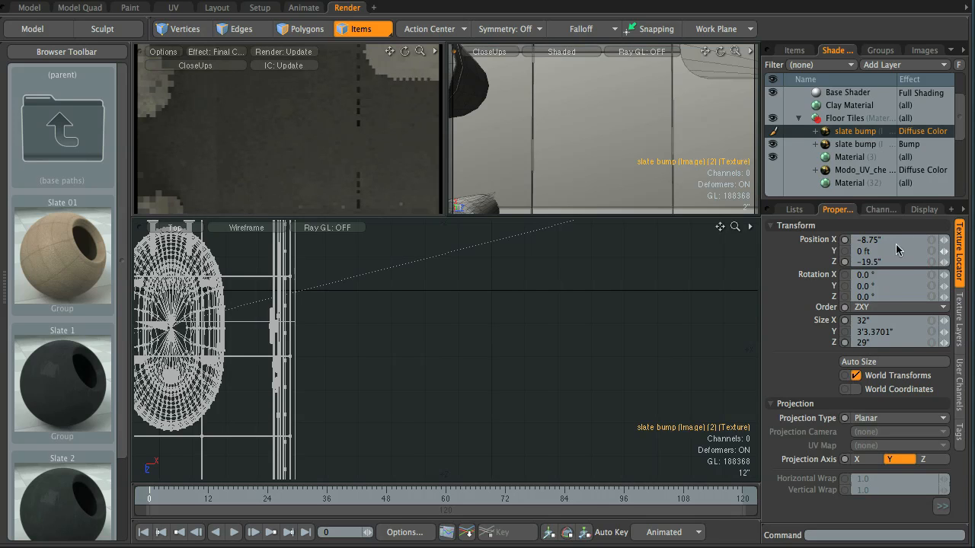
Turn off antialiasing for the slate bump layer that drives the Bump effect.
{"action": "left_click", "coordinate": [961, 309]}
{"action": "left_click", "coordinate": [878, 151]}
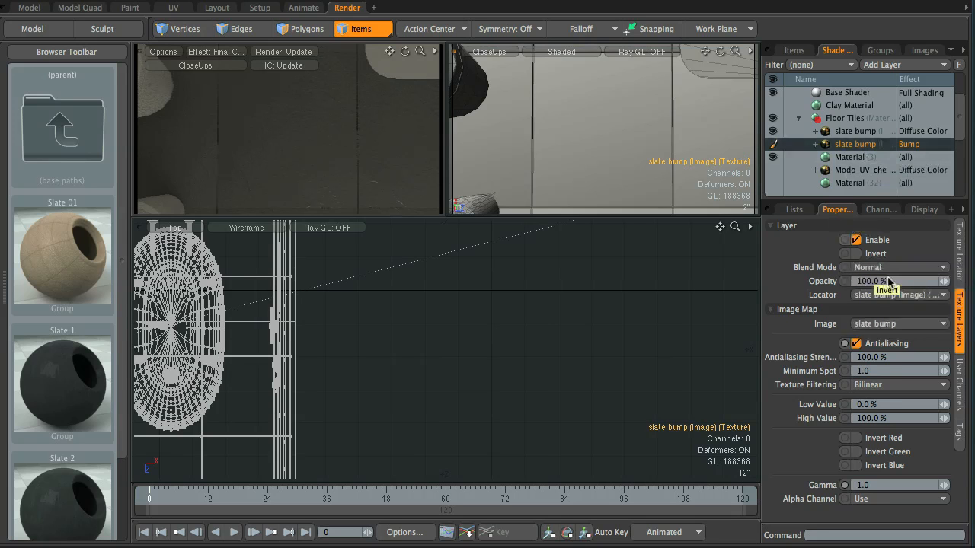
{"action": "left_click", "coordinate": [856, 344]}
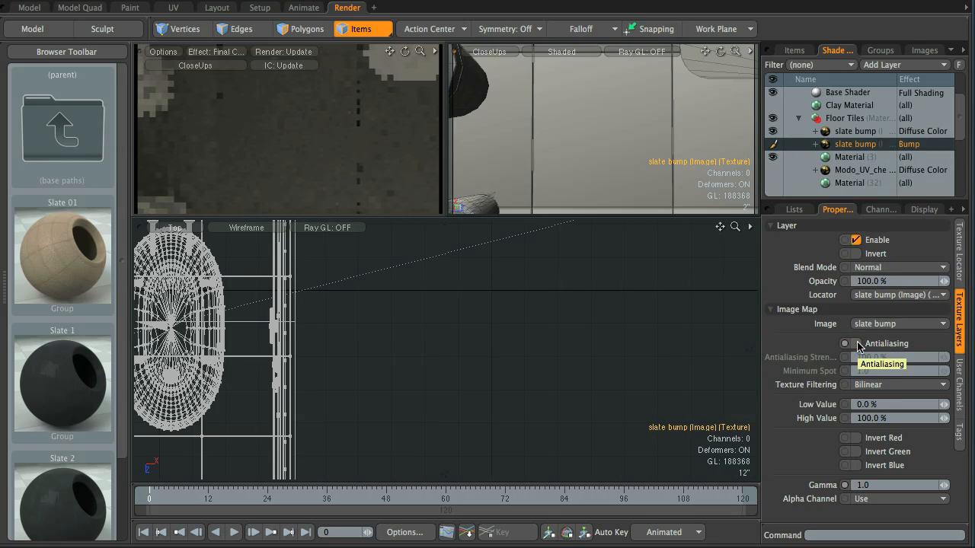
Turn off antialiasing for the Diffuse Color slate bump layer and set its opacity to 75%.
{"action": "left_click", "coordinate": [857, 131]}
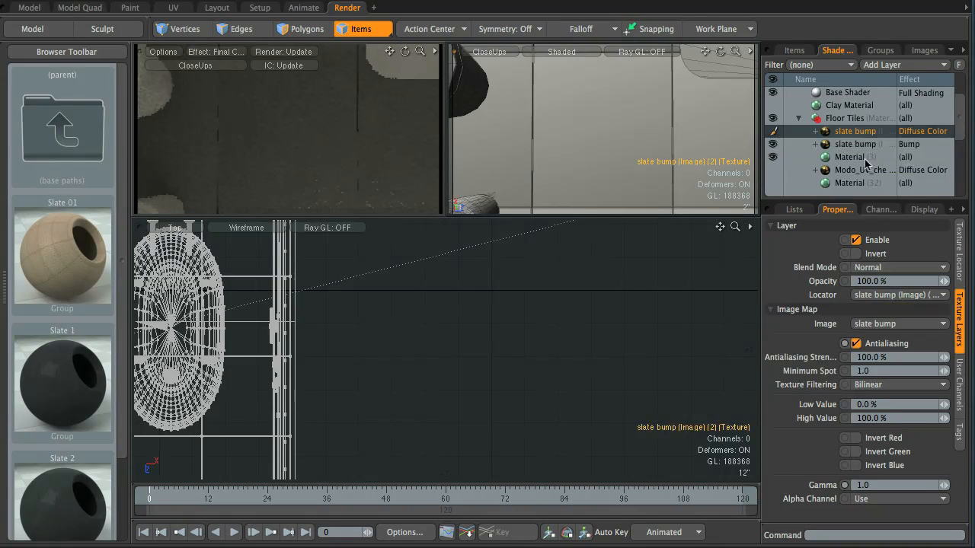
{"action": "left_click", "coordinate": [856, 344]}
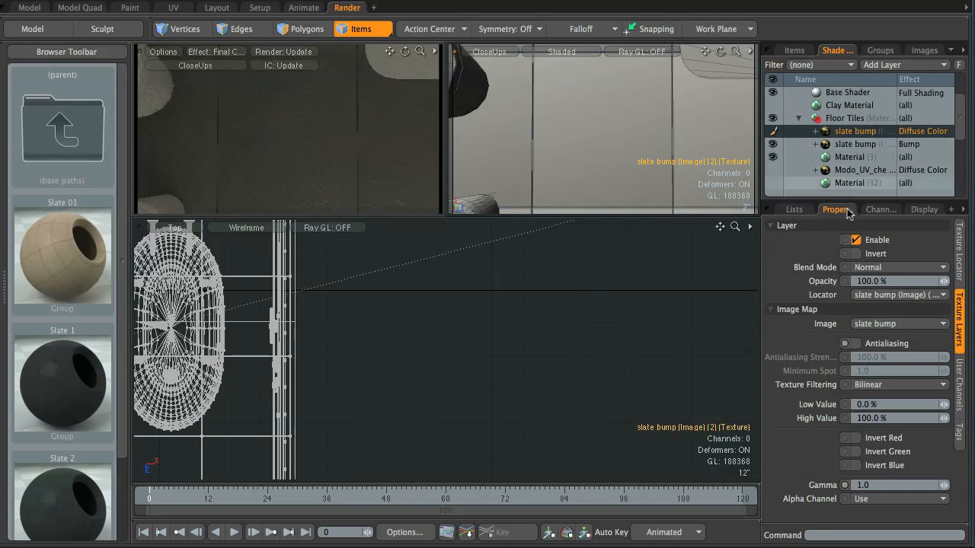
{"action": "left_click", "coordinate": [890, 281]}
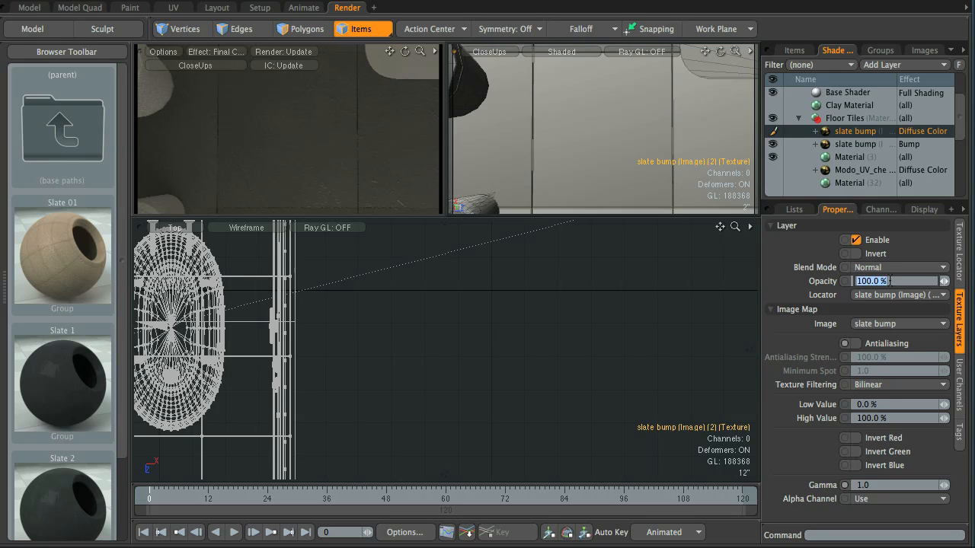
{"action": "type", "text": "75"}
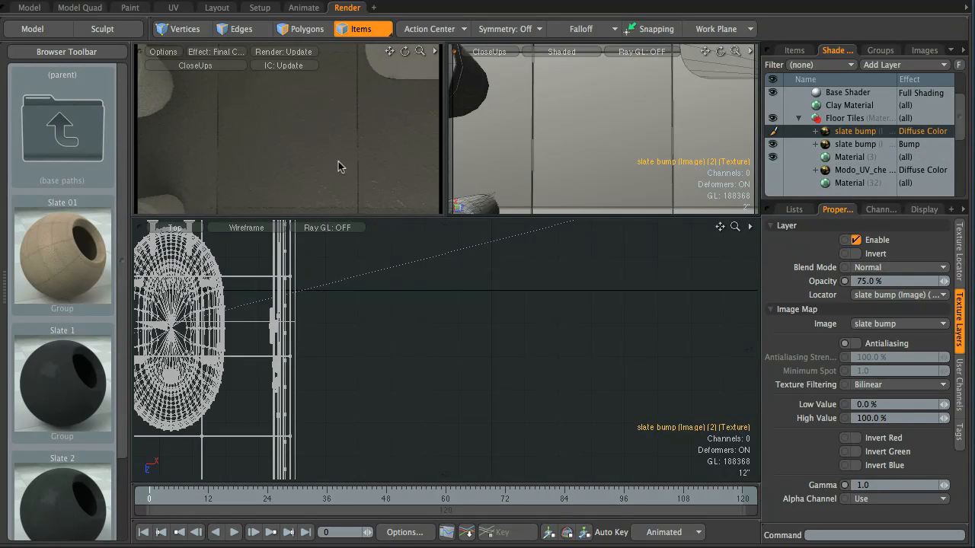
Set the upper Floor Tiles material's diffuse amount to 85% and its diffuse color to a dark bluish grey of 0.23, 0.23, 0.26.
{"action": "left_click", "coordinate": [873, 158]}
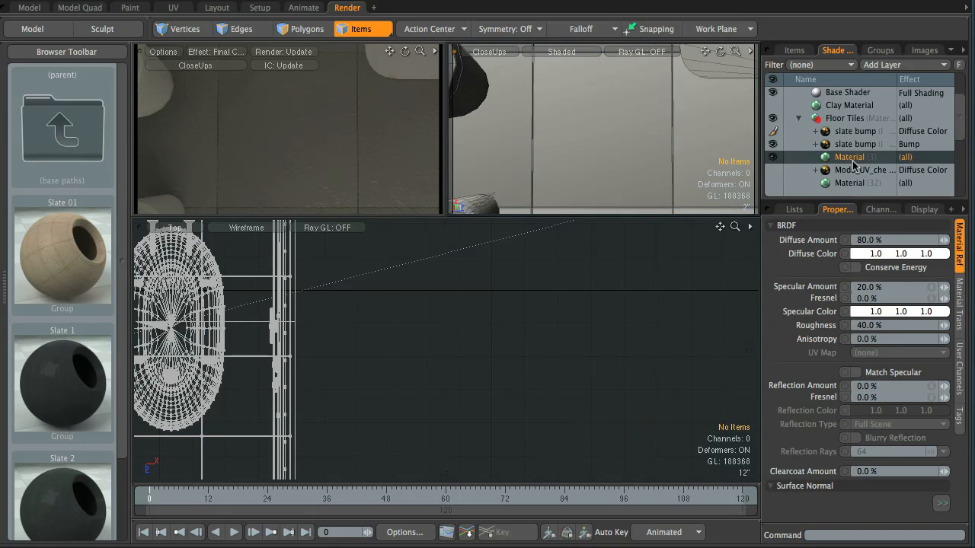
{"action": "left_click", "coordinate": [893, 240]}
{"action": "type", "text": "85"}
{"action": "key", "text": "Return"}
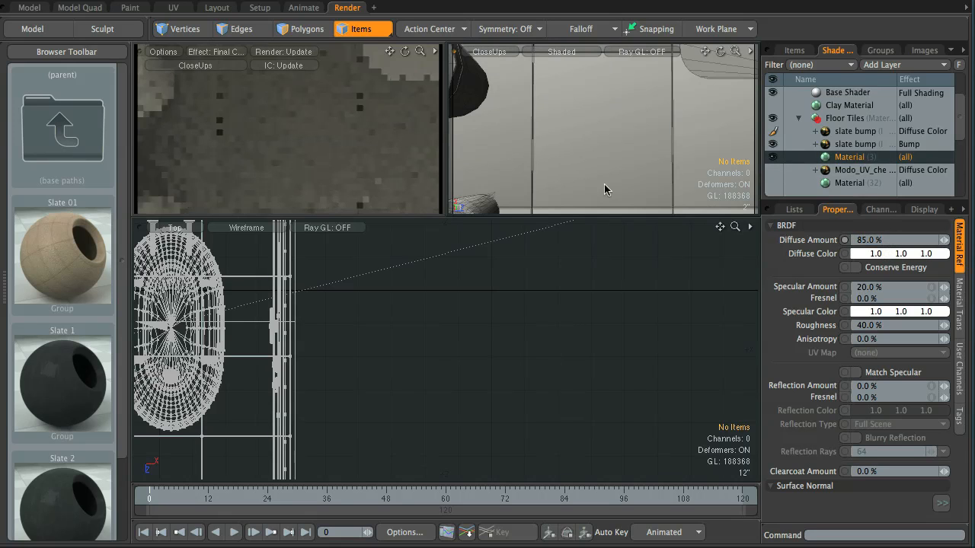
{"action": "double_click", "coordinate": [890, 255]}
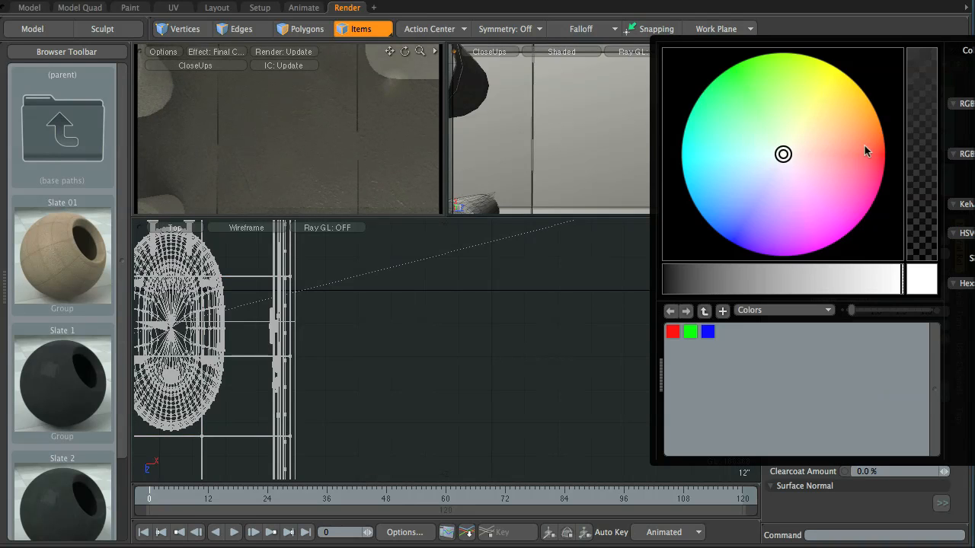
{"action": "mouse_move", "coordinate": [756, 295]}
{"action": "left_mouse_down"}
{"action": "mouse_move", "coordinate": [707, 281]}
{"action": "mouse_move", "coordinate": [719, 282]}
{"action": "left_mouse_up"}
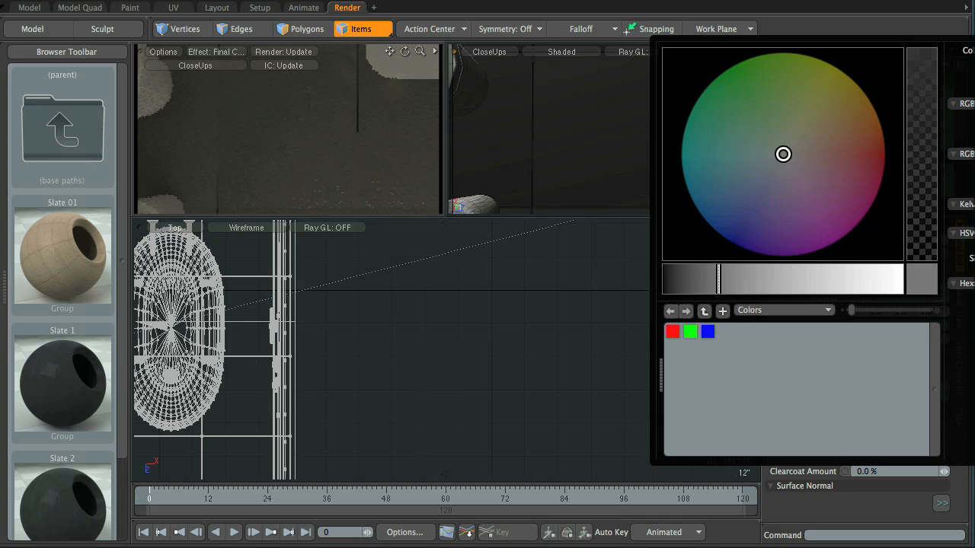
{"action": "left_click_drag", "start_coordinate": [783, 155], "coordinate": [777, 164]}
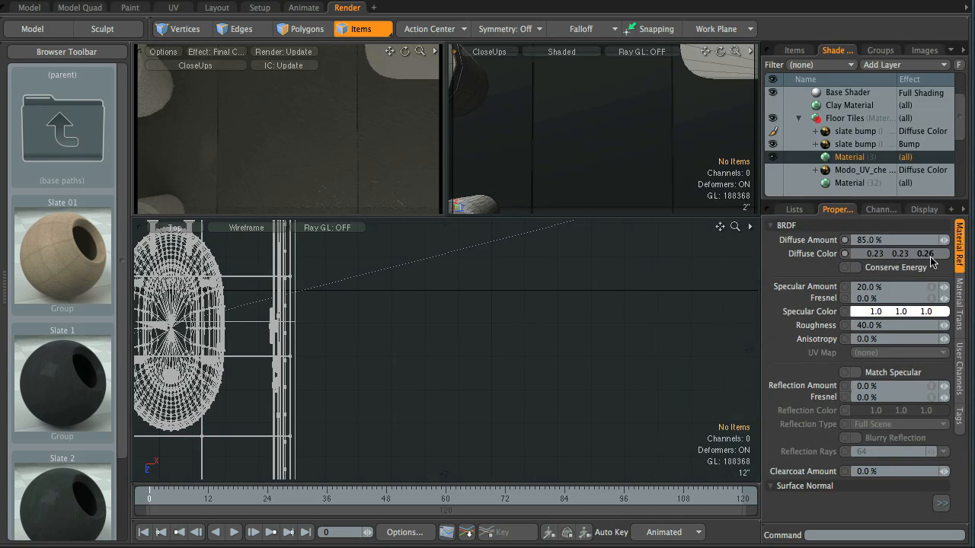
Enable Conserve Energy on the floor tile material, with a specular amount of 0.5% and specular Fresnel of 10%.
{"action": "left_click", "coordinate": [855, 267]}
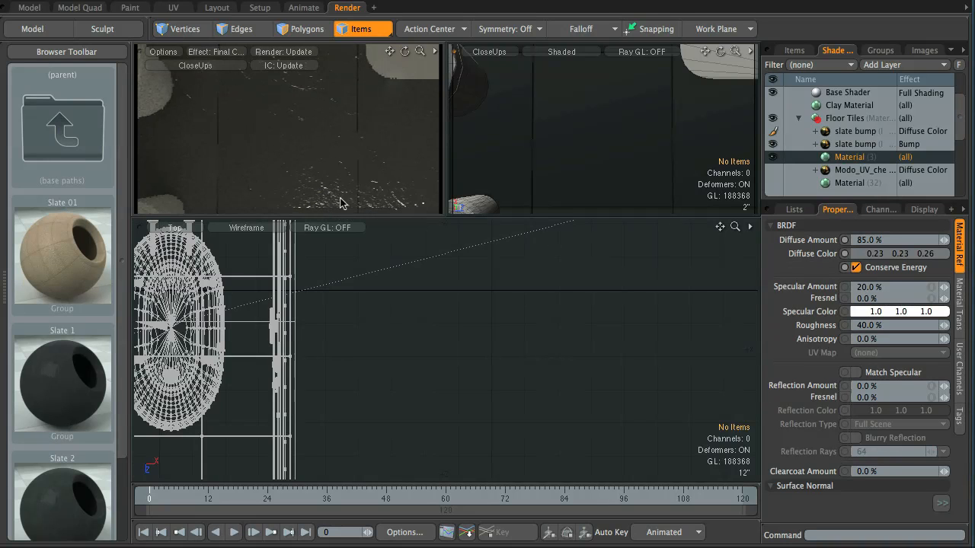
{"action": "left_click", "coordinate": [888, 286]}
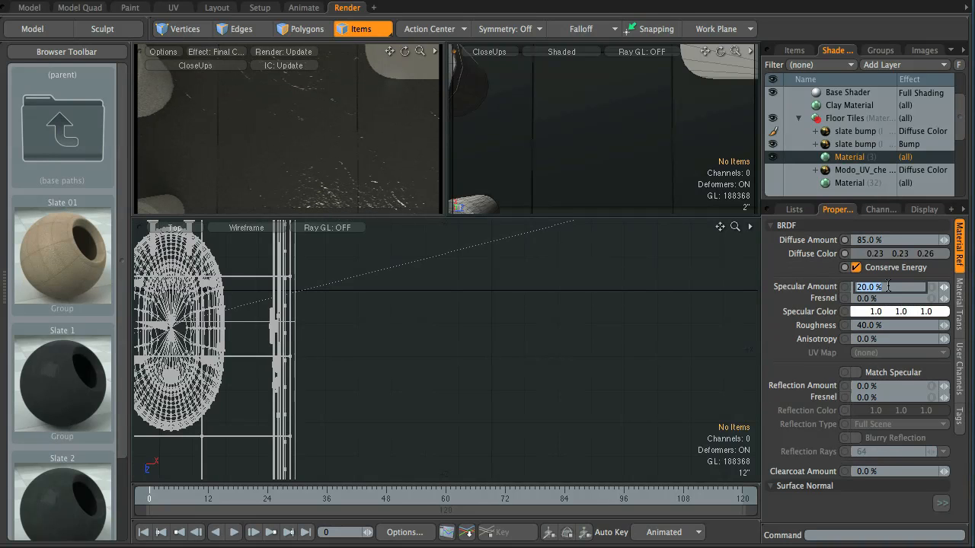
{"action": "type", "text": "0.5"}
{"action": "key", "text": "Return"}
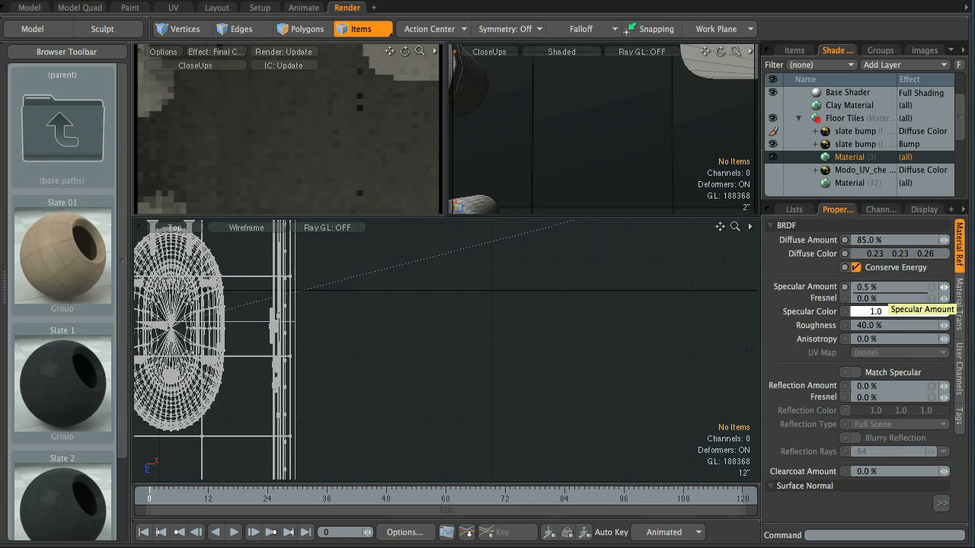
{"action": "left_click", "coordinate": [881, 297]}
{"action": "type", "text": "10"}
{"action": "key", "text": "Return"}
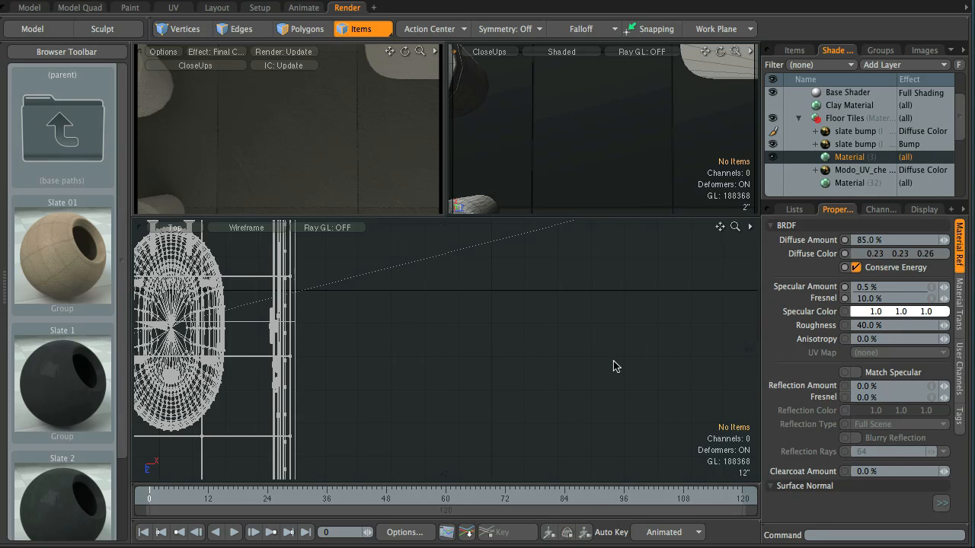
Set the floor tile material's reflection amount to 12.5% and its reflection Fresnel to 10%.
{"action": "left_click", "coordinate": [889, 386]}
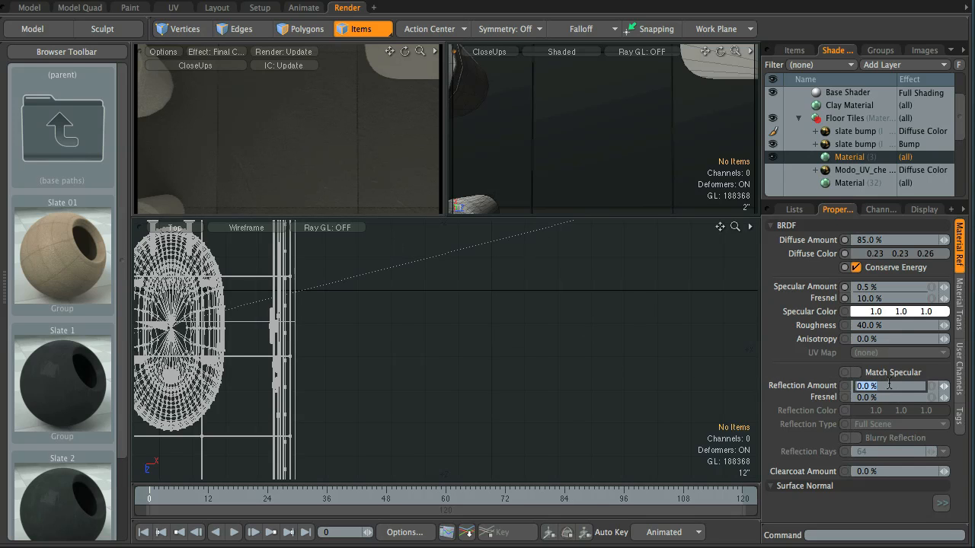
{"action": "type", "text": "12.5"}
{"action": "key", "text": "Return"}
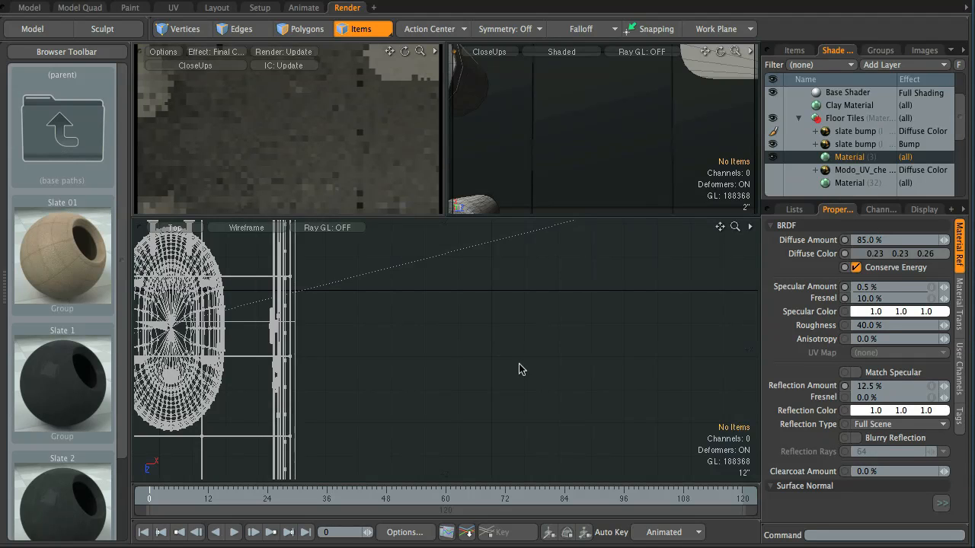
{"action": "left_click", "coordinate": [868, 397]}
{"action": "type", "text": "10"}
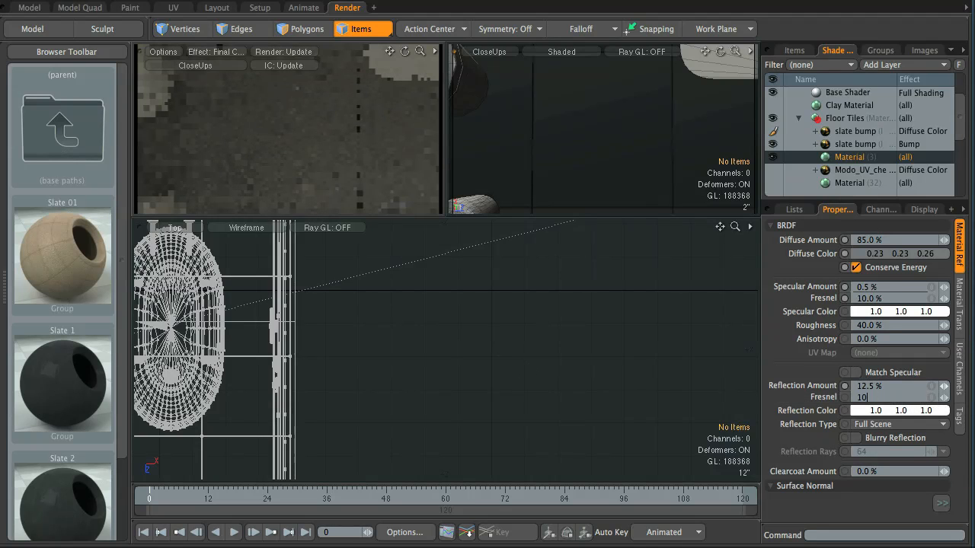
{"action": "key", "text": "Return"}
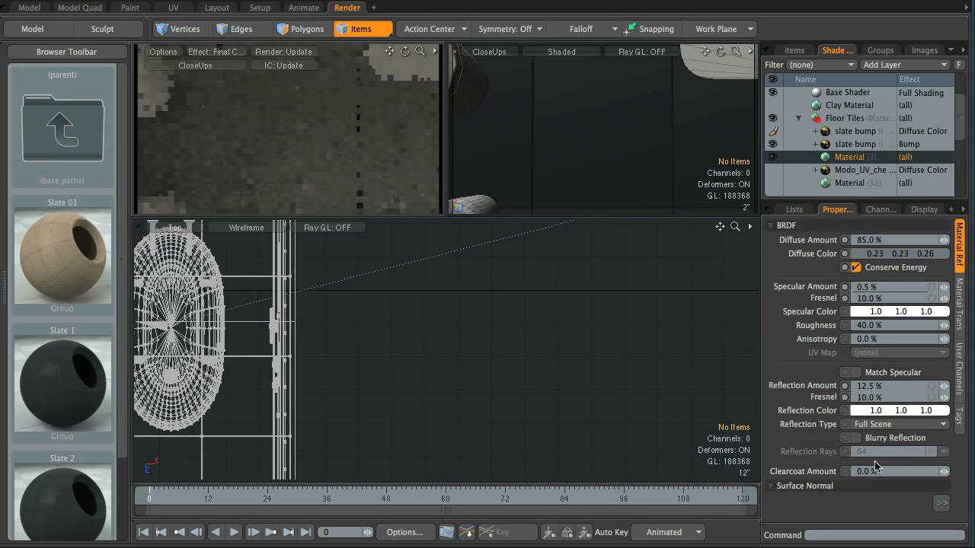
Enable Blurry Reflection on the floor tile material and set the reflection rays to 100.
{"action": "left_click", "coordinate": [854, 439]}
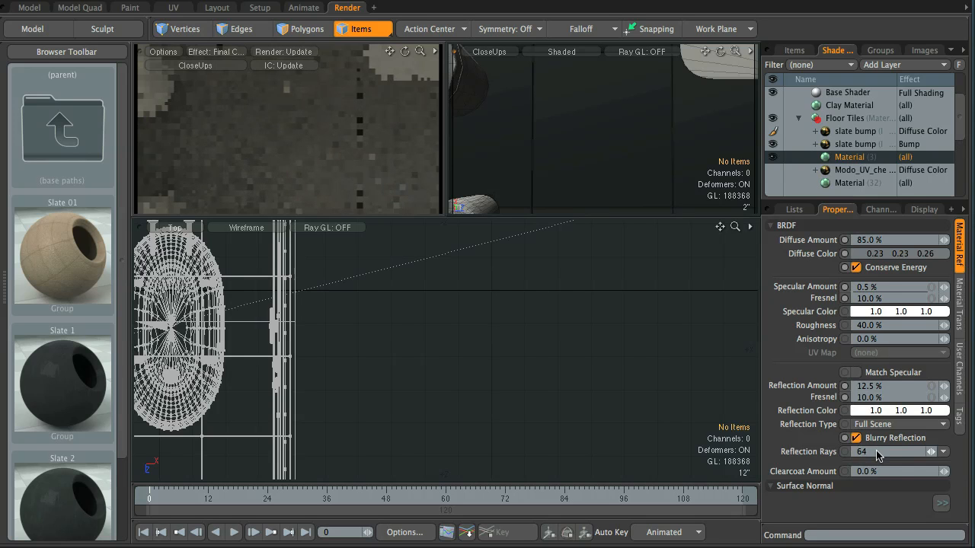
{"action": "left_click", "coordinate": [876, 451]}
{"action": "type", "text": "100"}
{"action": "key", "text": "Return"}
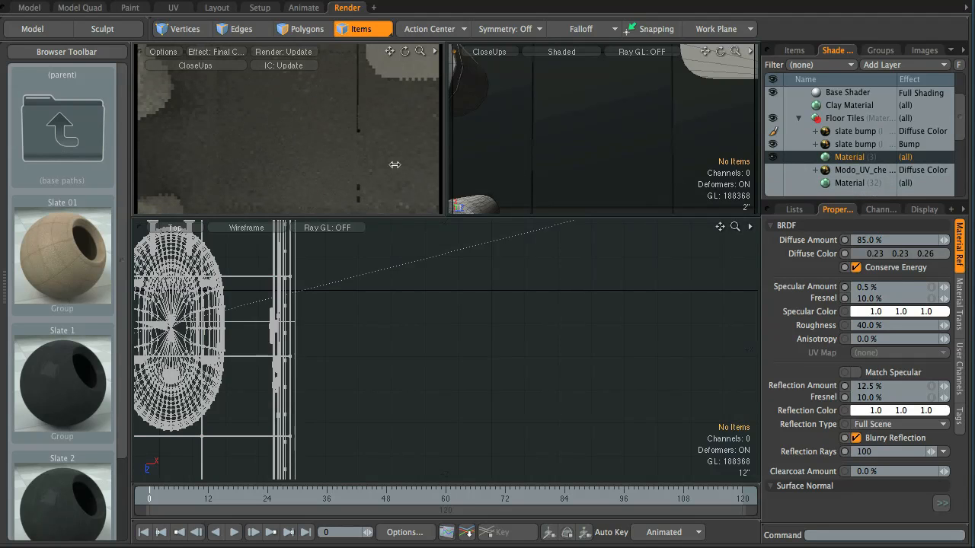
Collapse the Floor Tiles group and switch both the shaded viewport and the render preview from CloseUps to the main Camera.
{"action": "left_click", "coordinate": [797, 118]}
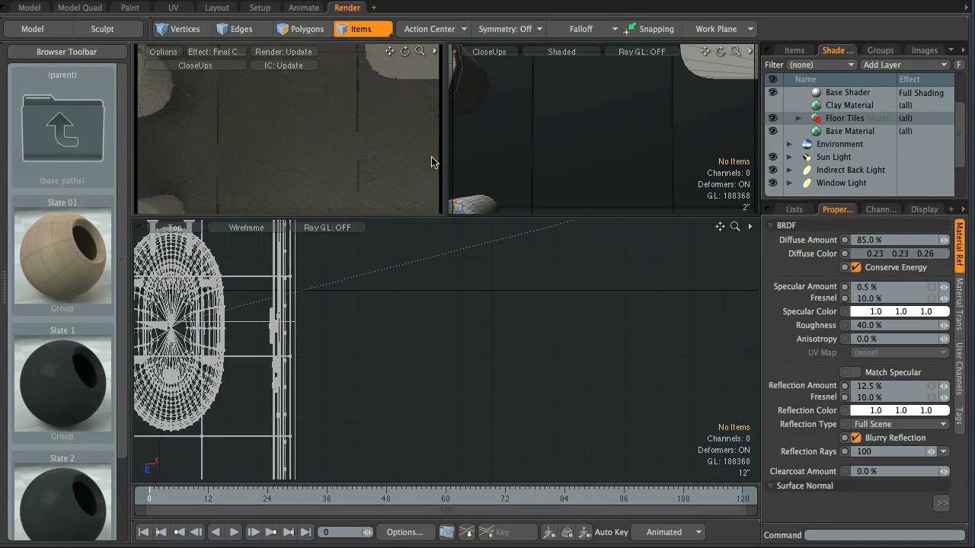
{"action": "left_click", "coordinate": [495, 52]}
{"action": "mouse_move", "coordinate": [504, 61]}
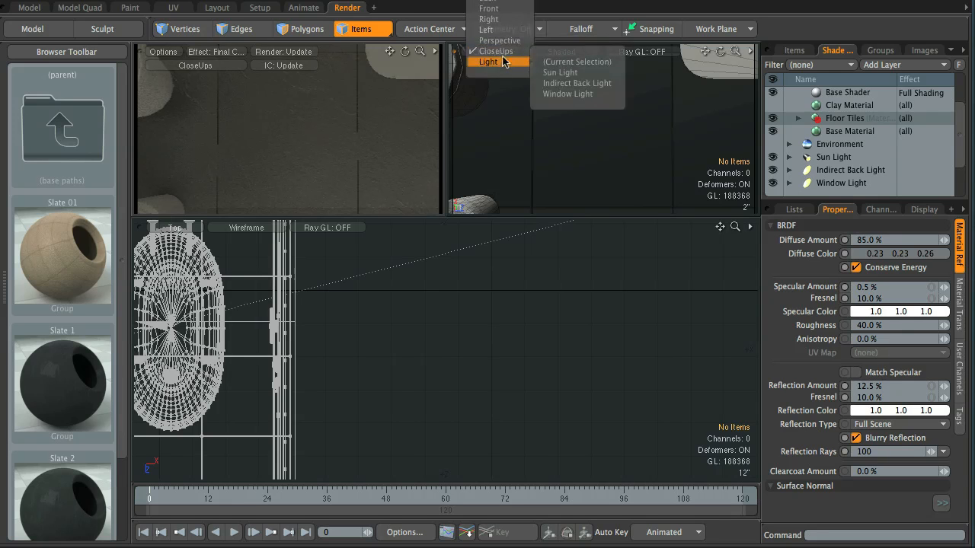
{"action": "left_click", "coordinate": [571, 61]}
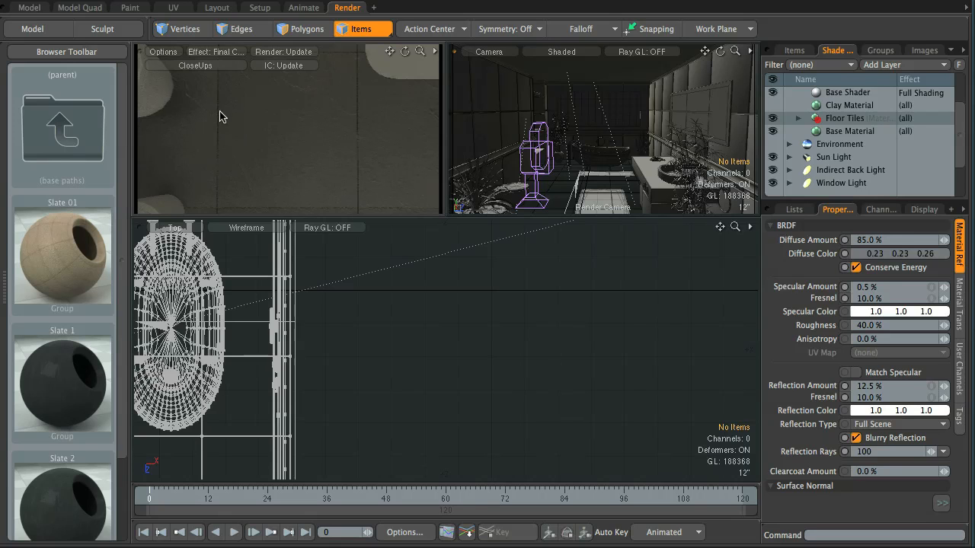
{"action": "left_click", "coordinate": [206, 69]}
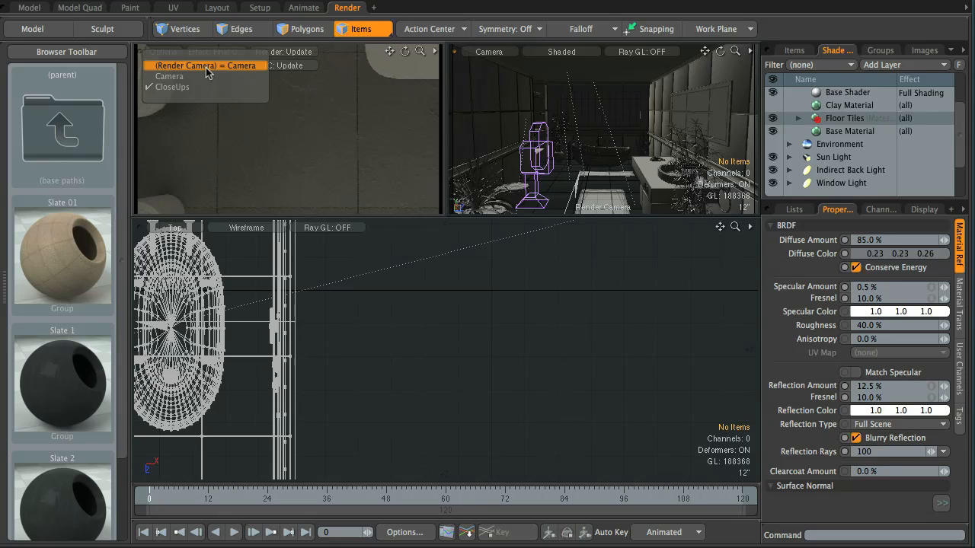
{"action": "left_click", "coordinate": [204, 77]}
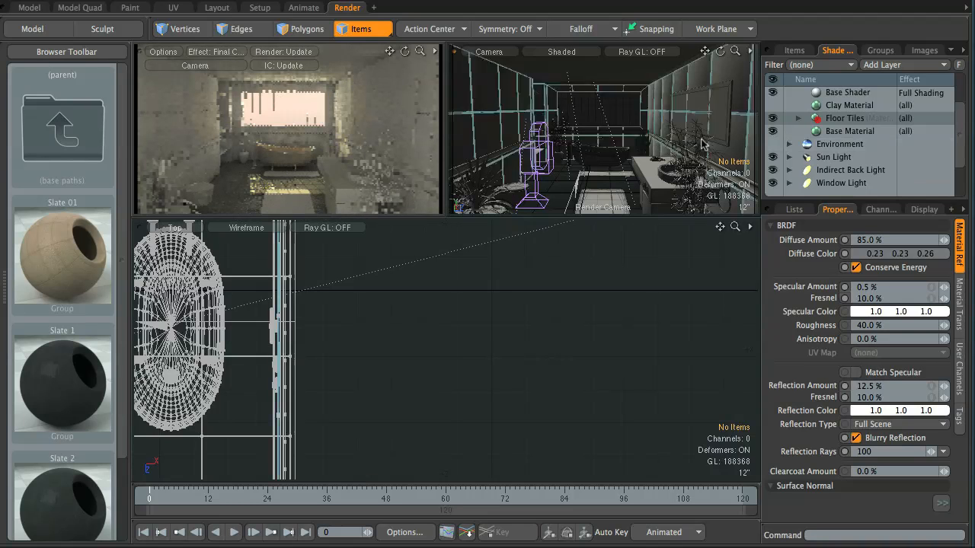
Switch to the image viewer with FloorDone.tga and examine the finished floor render.
{"action": "key", "text": "super+Tab"}
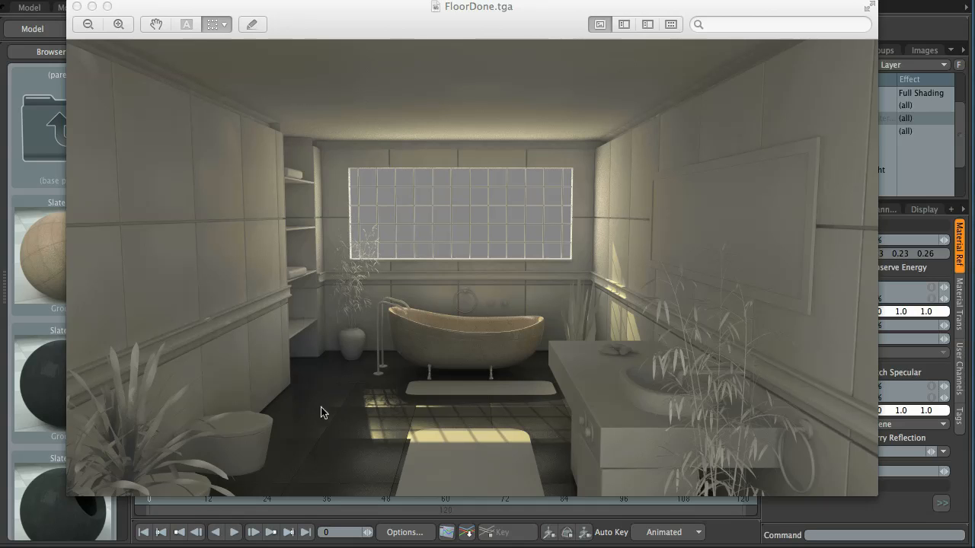
{"action": "left_click_drag", "start_coordinate": [327, 16], "coordinate": [328, 23]}
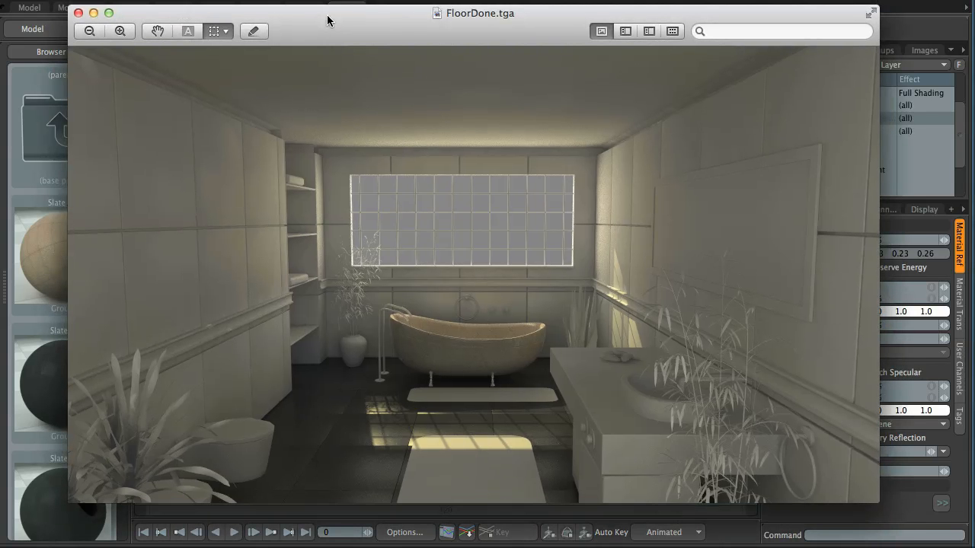